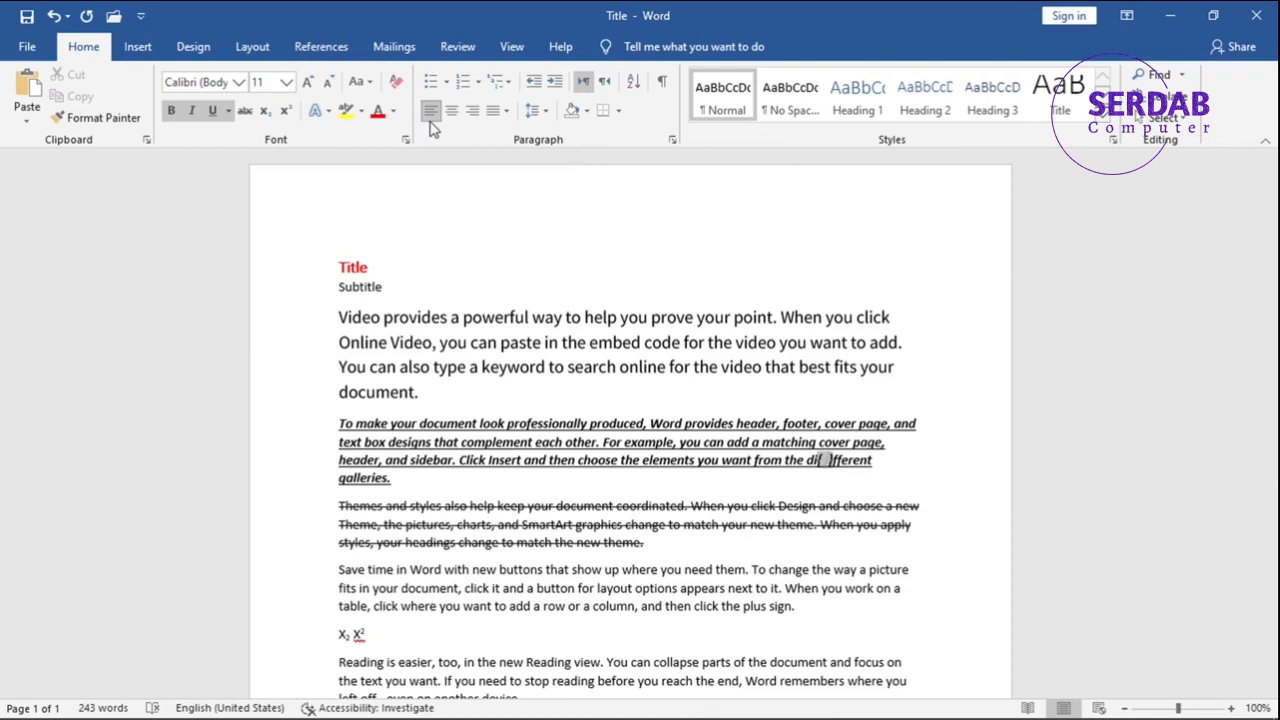
Try center, right and left alignment repeatedly on the Title line, finishing with it left-aligned.
left_click(370, 267)
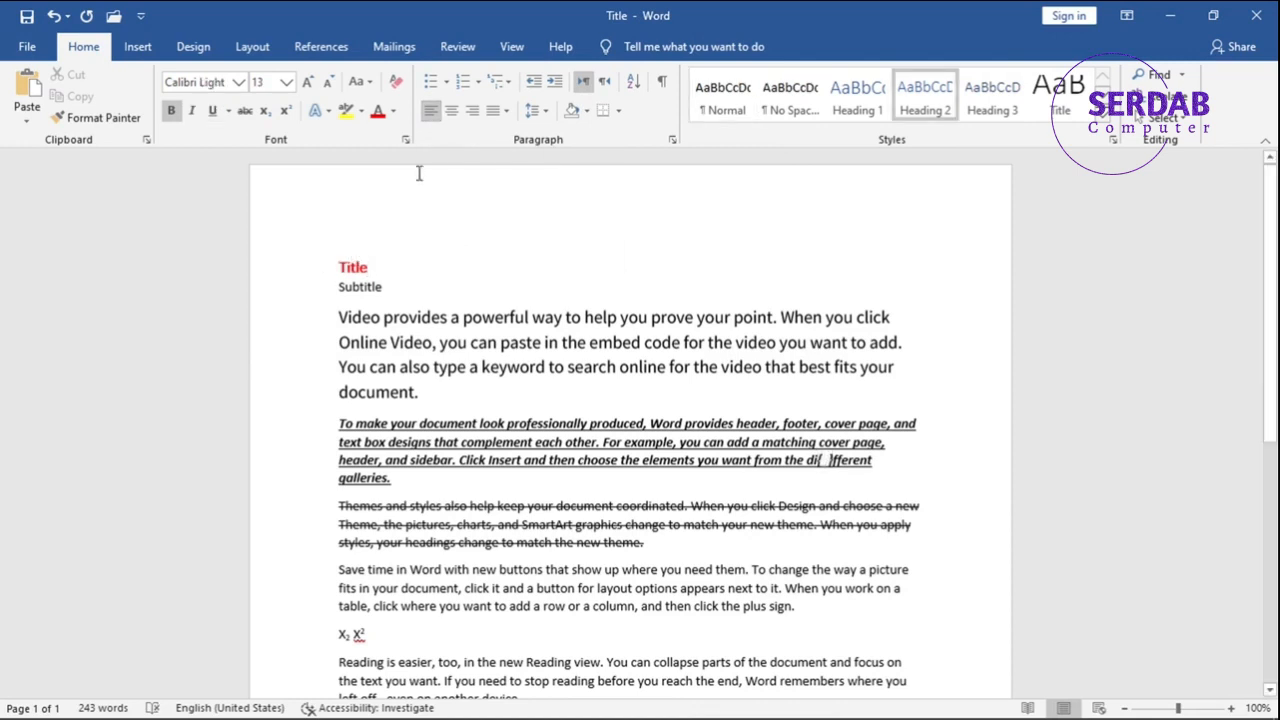
left_click(452, 111)
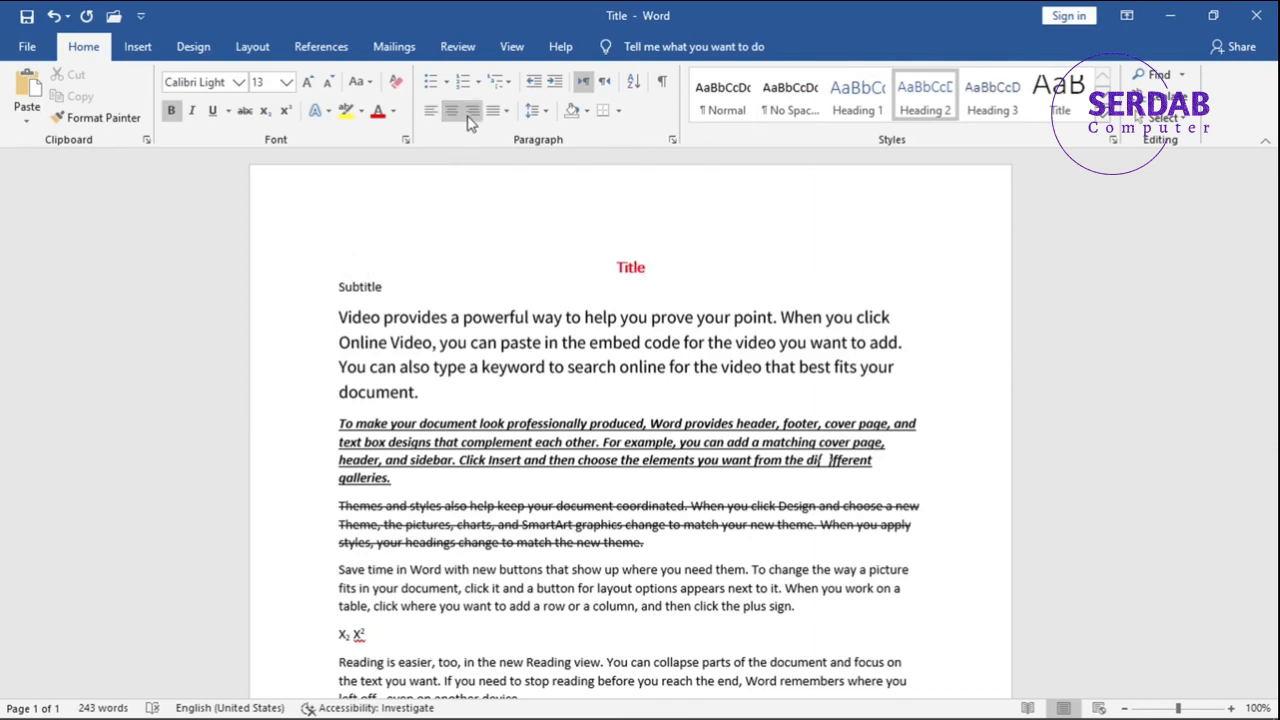
left_click(472, 112)
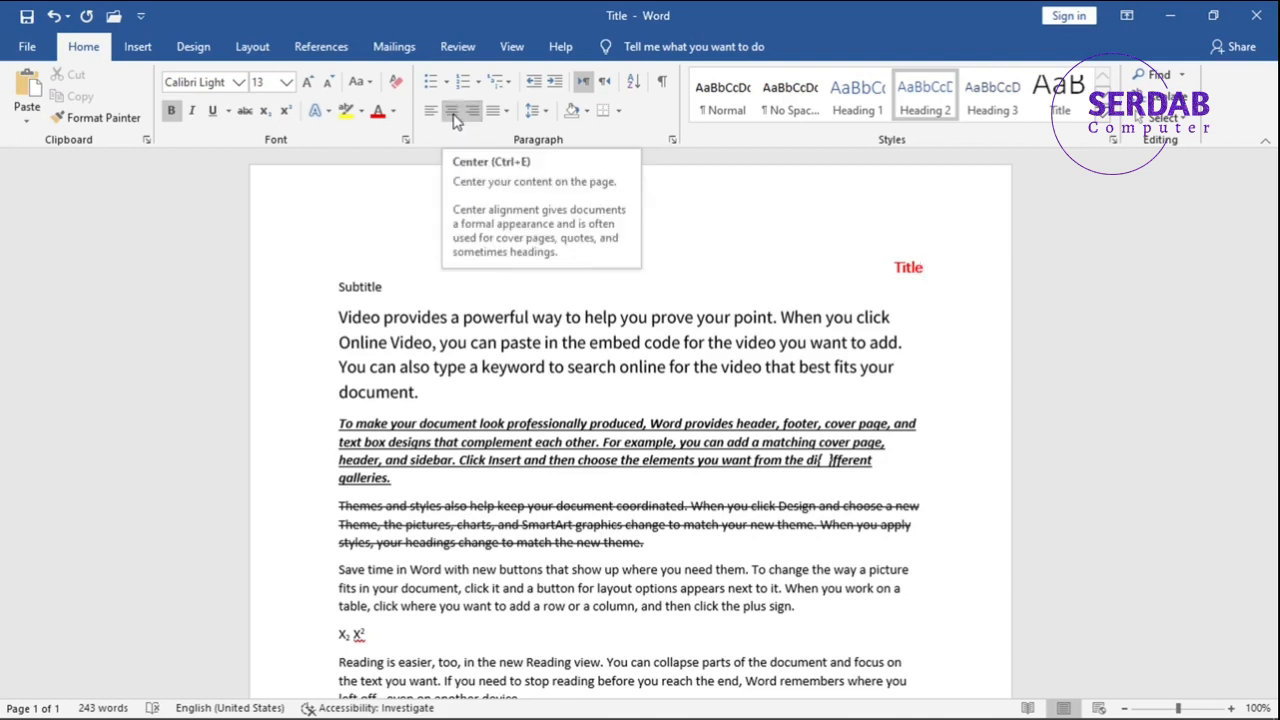
left_click(452, 112)
left_click(432, 112)
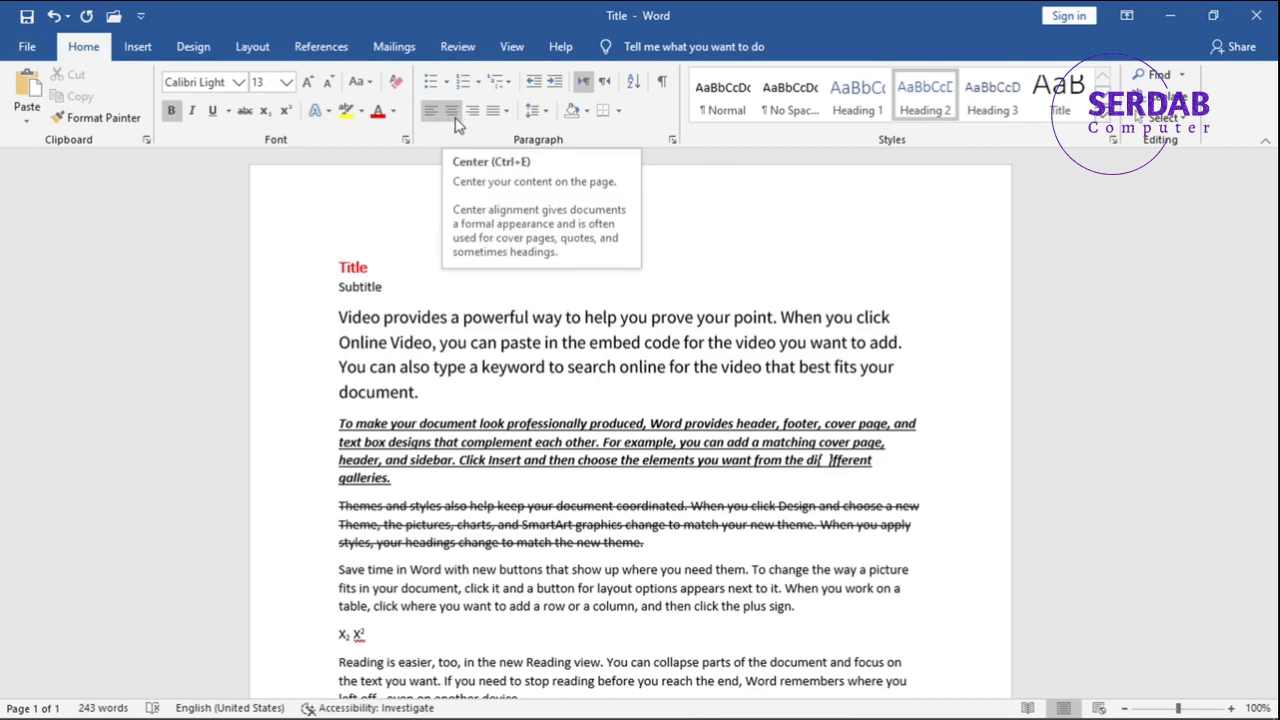
left_click(455, 118)
left_click(472, 112)
left_click(434, 114)
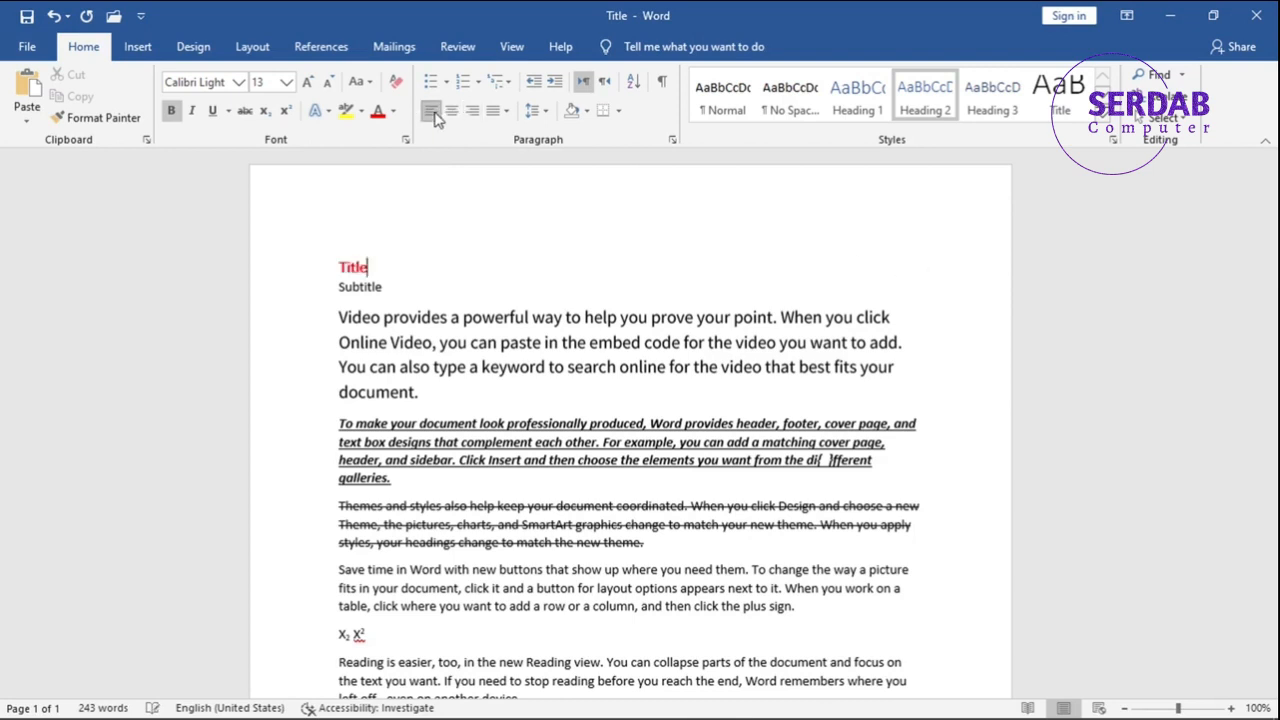
left_click(450, 118)
left_click(466, 118)
left_click(452, 114)
left_click(432, 114)
left_click(451, 114)
left_click(472, 118)
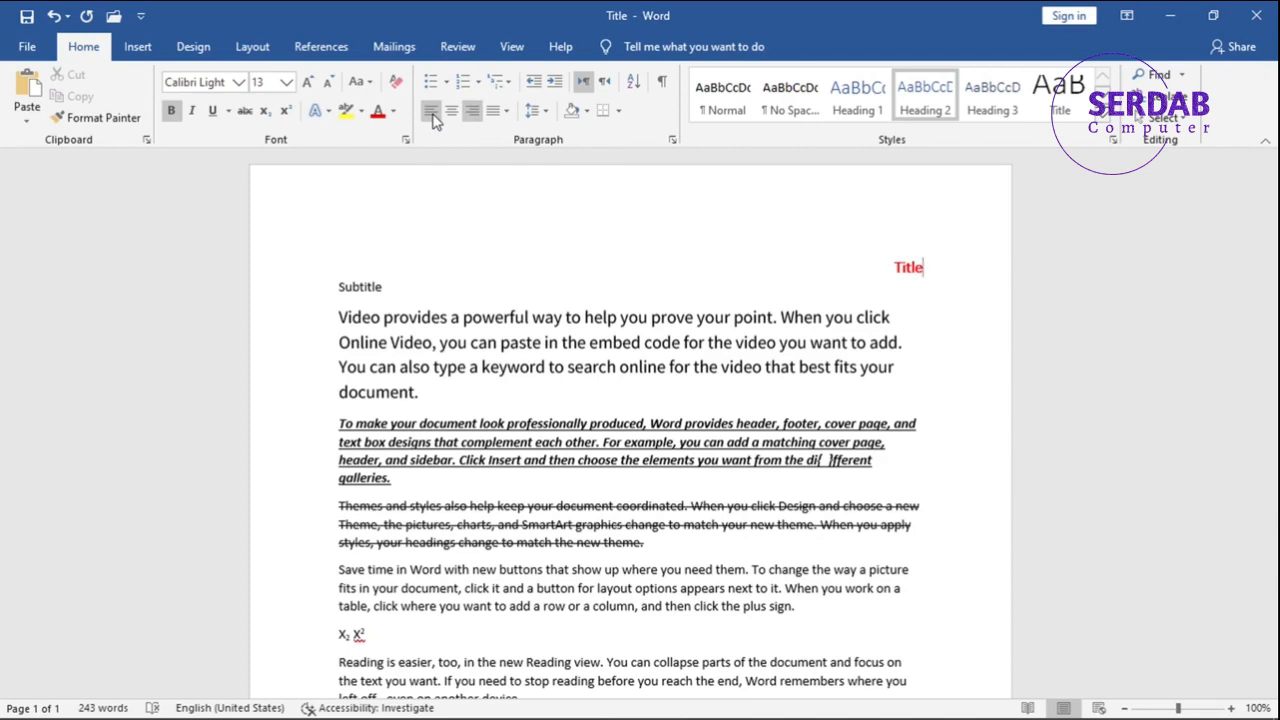
left_click(433, 119)
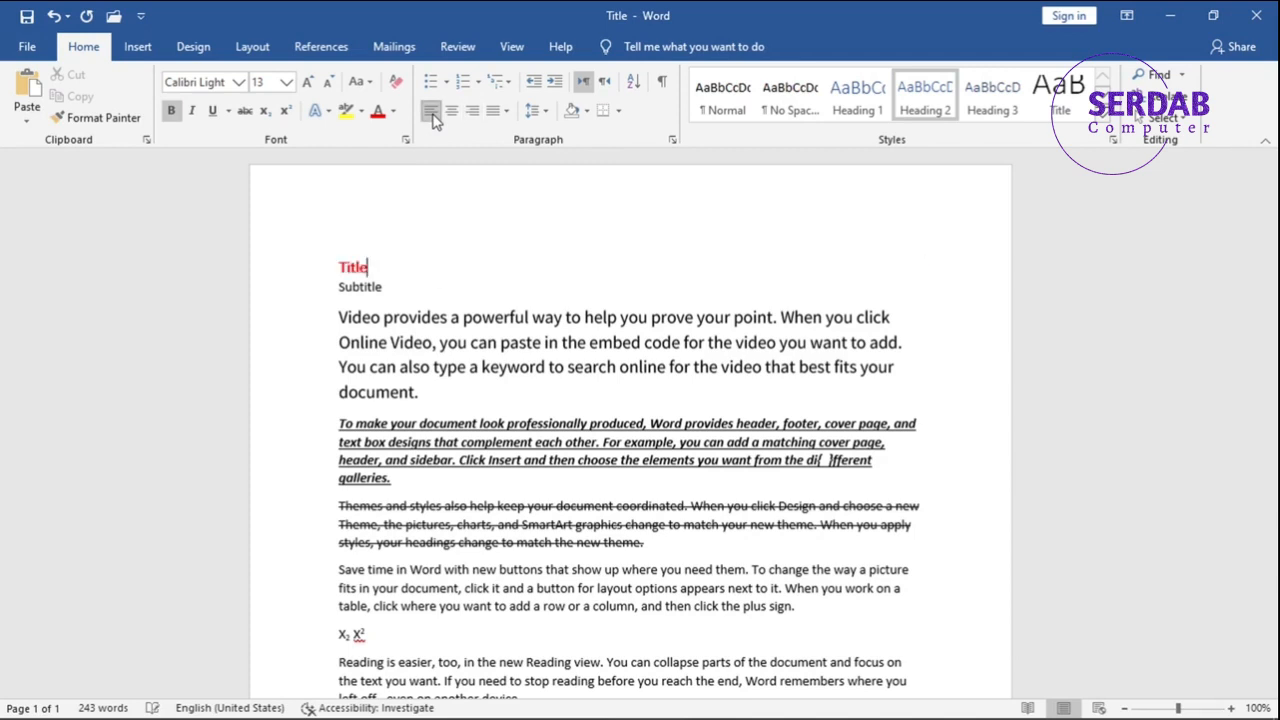
Justify all of the document's text with the standard Justify option.
left_click(505, 111)
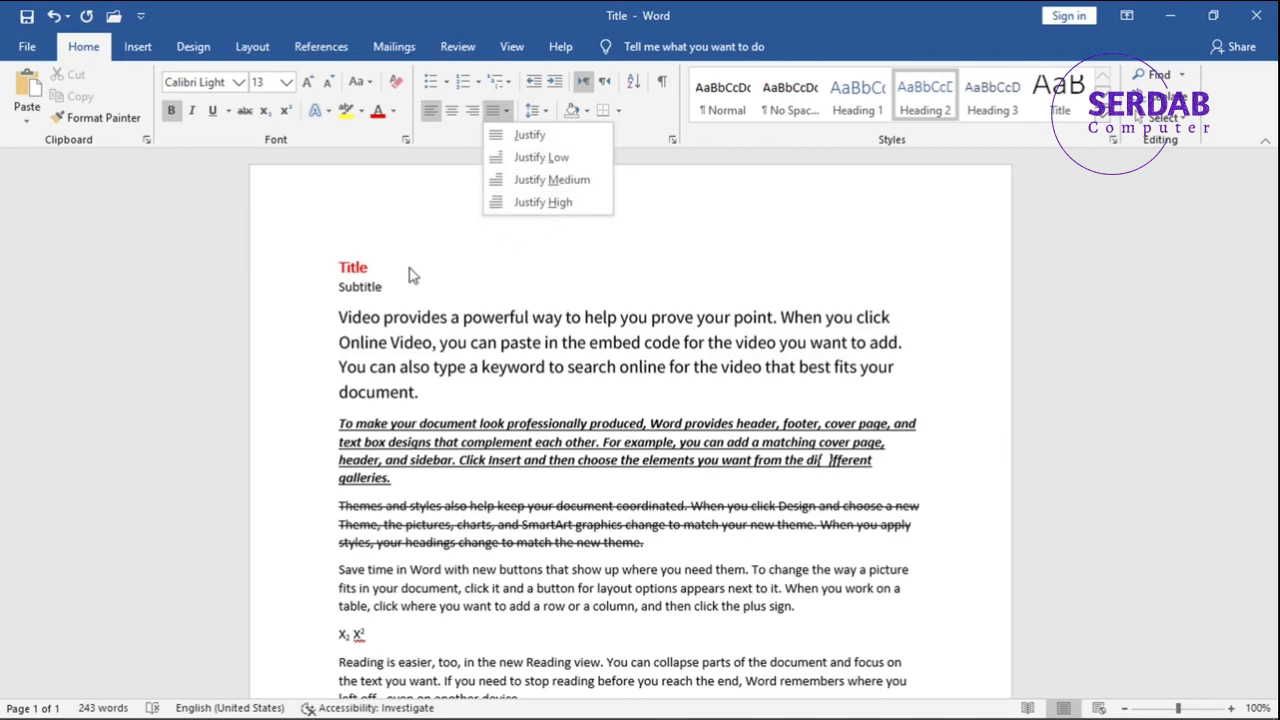
left_click(435, 317)
key("ctrl+a")
left_click(506, 111)
left_click(509, 136)
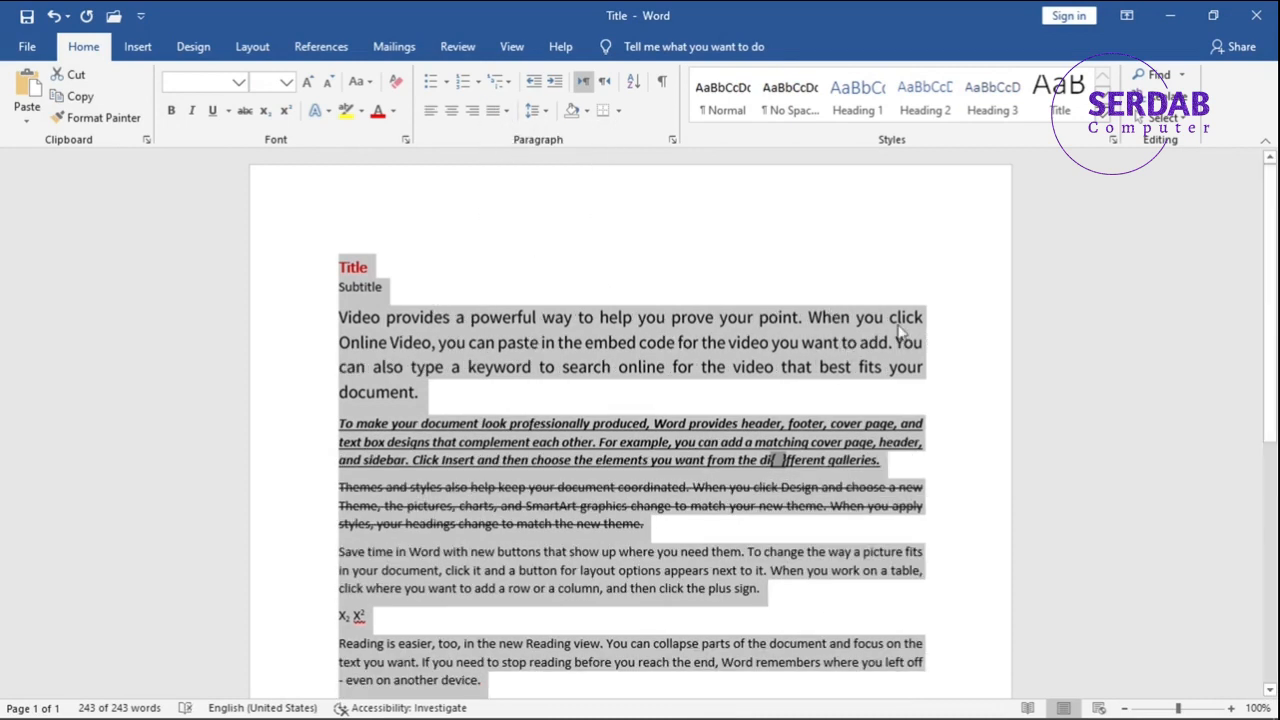
left_click(819, 459)
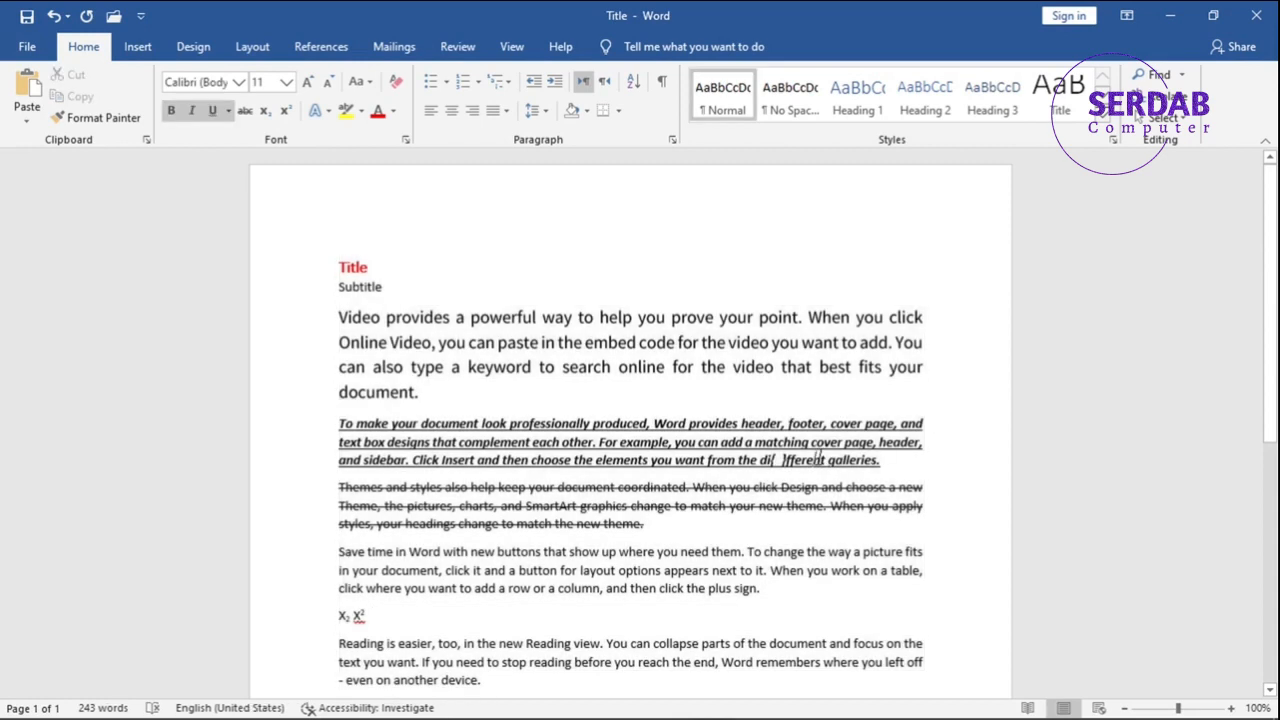
scroll(835, 440, "down", 4)
scroll(820, 480, "up", 2)
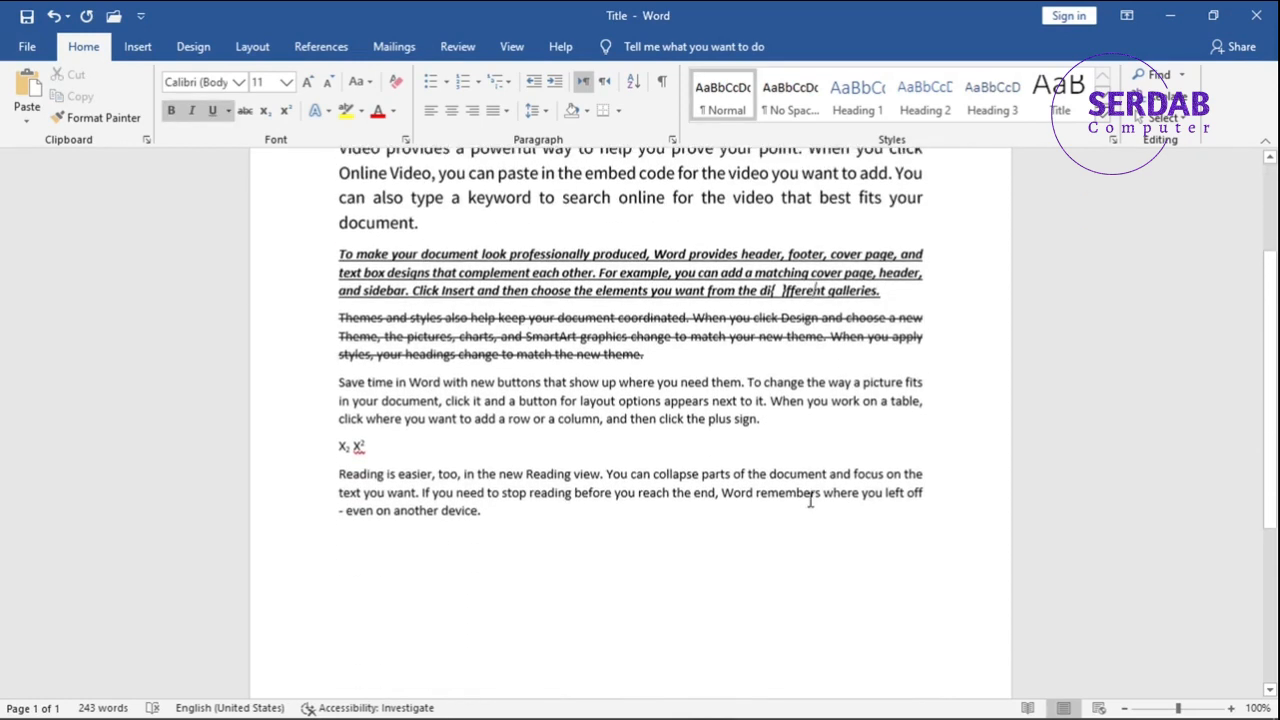
scroll(801, 512, "up", 2)
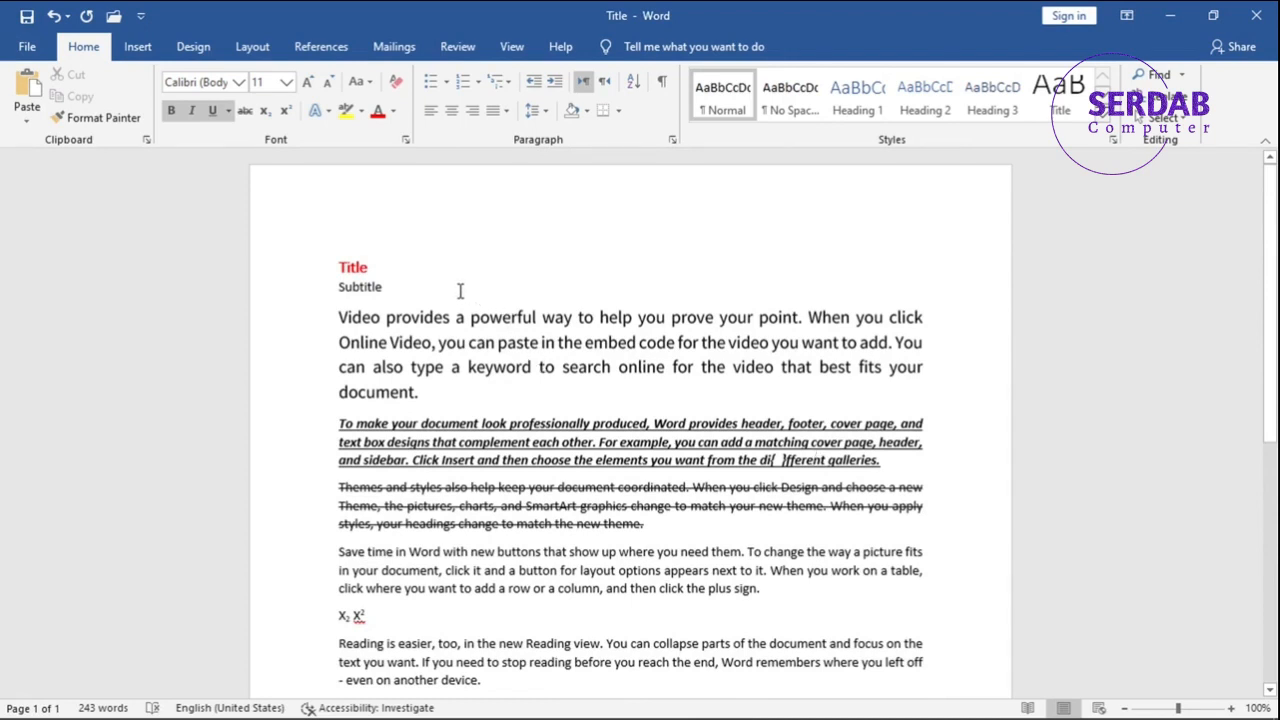
left_click(493, 119)
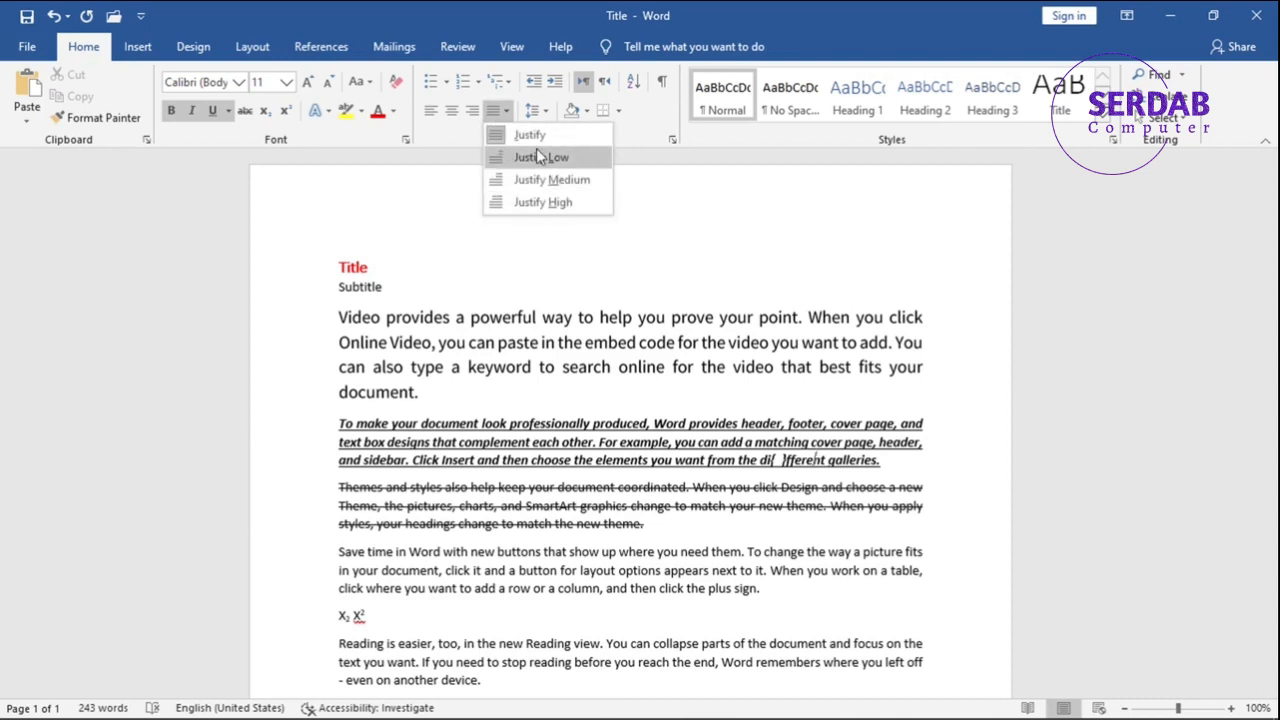
left_click(636, 139)
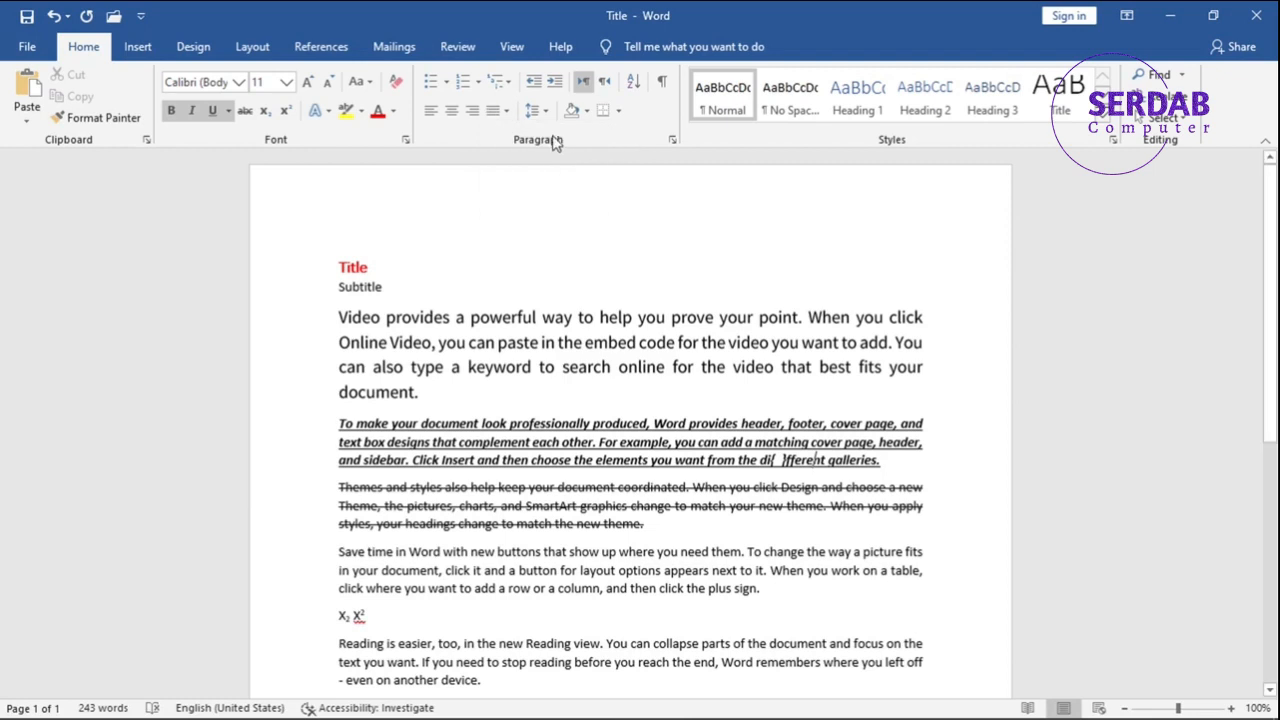
Increase the indent of the first body paragraph, beginning "Video provides", by one level.
left_click(462, 366)
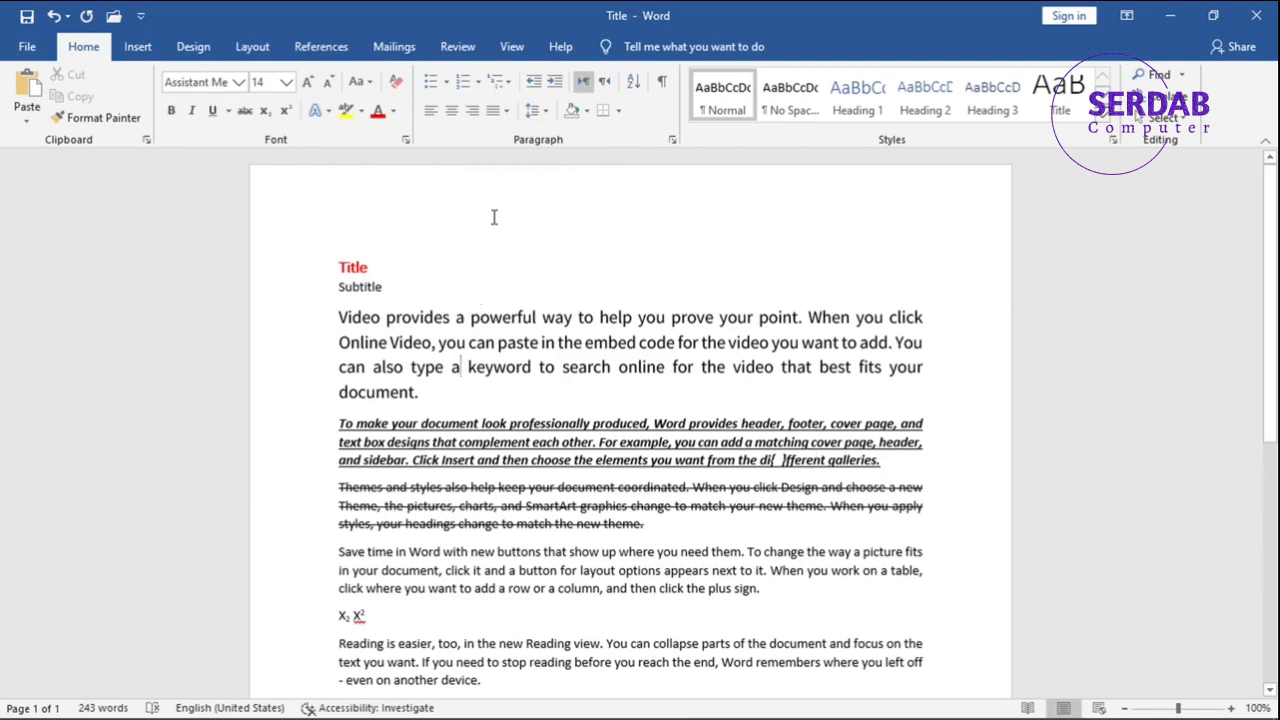
left_click(537, 112)
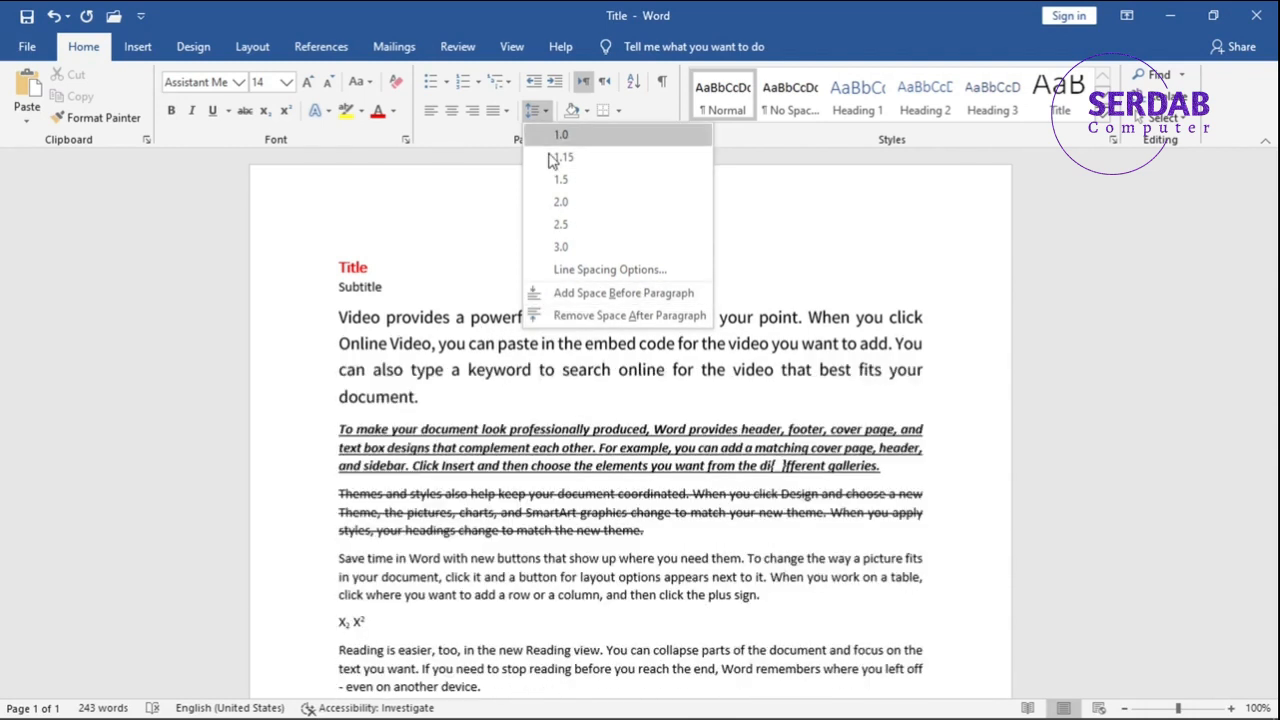
left_click(557, 88)
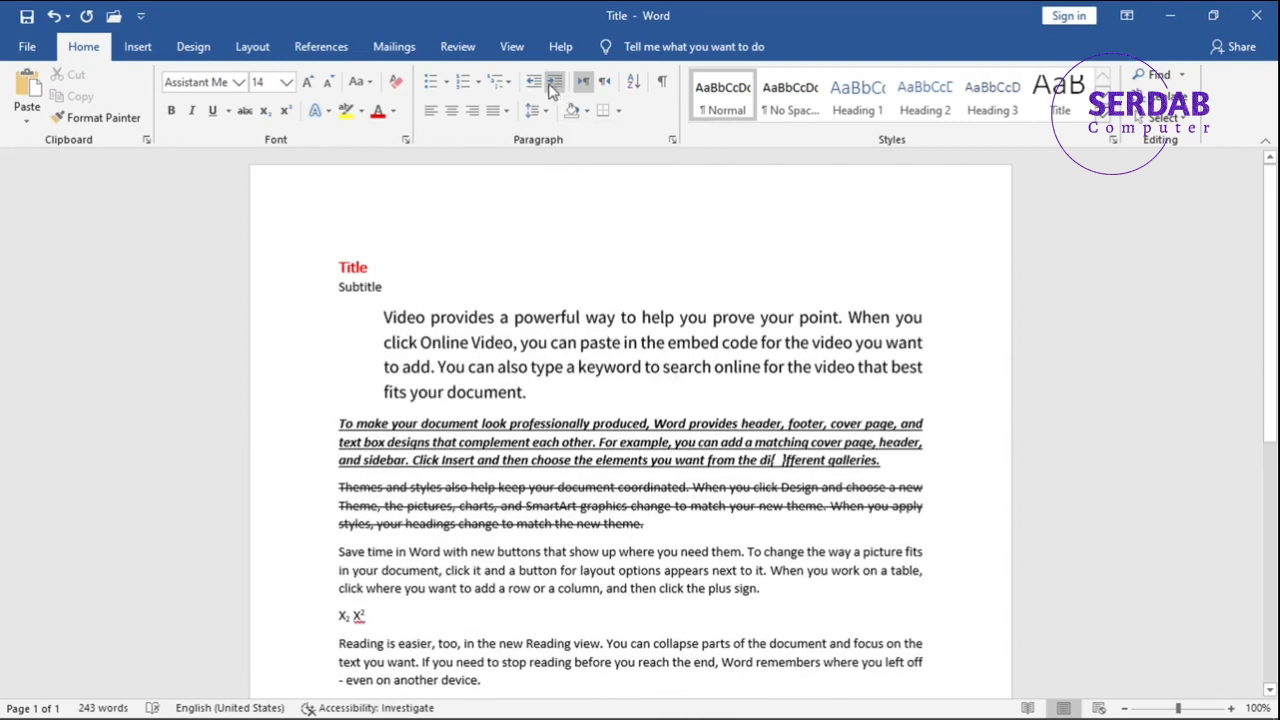
left_click(534, 84)
left_click(557, 88)
key("alt+n")
left_click(533, 90)
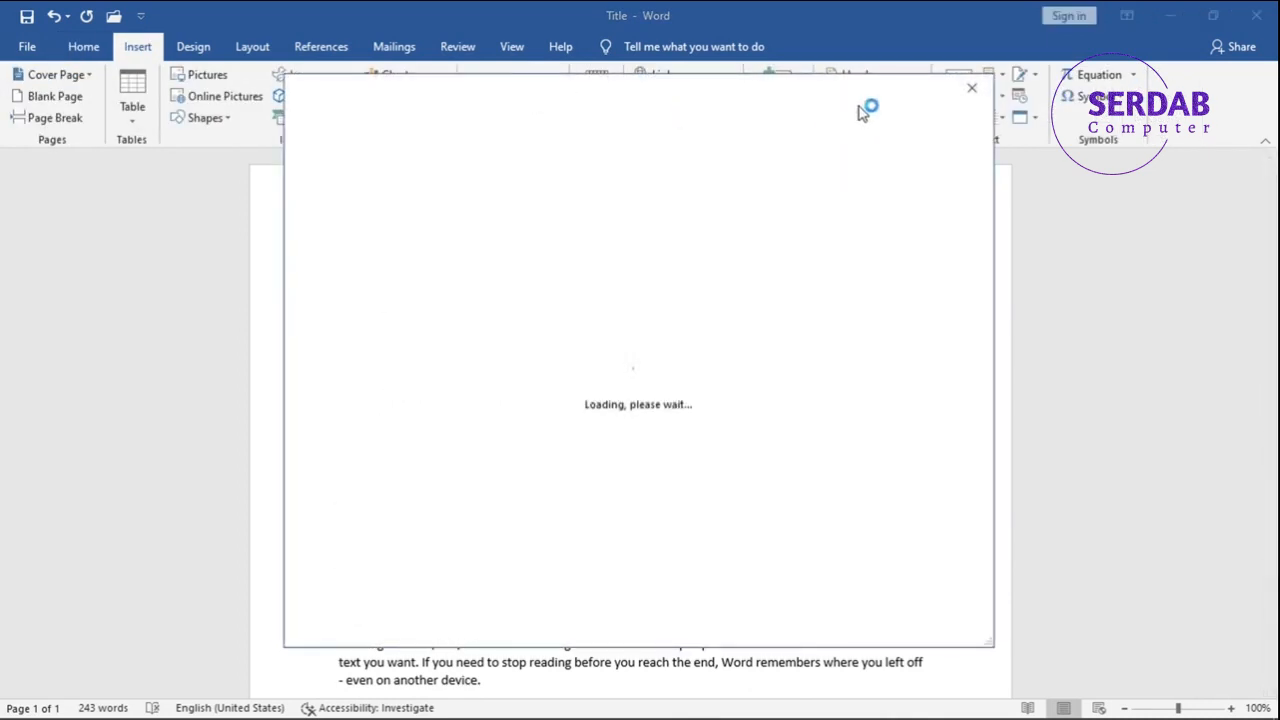
left_click(970, 93)
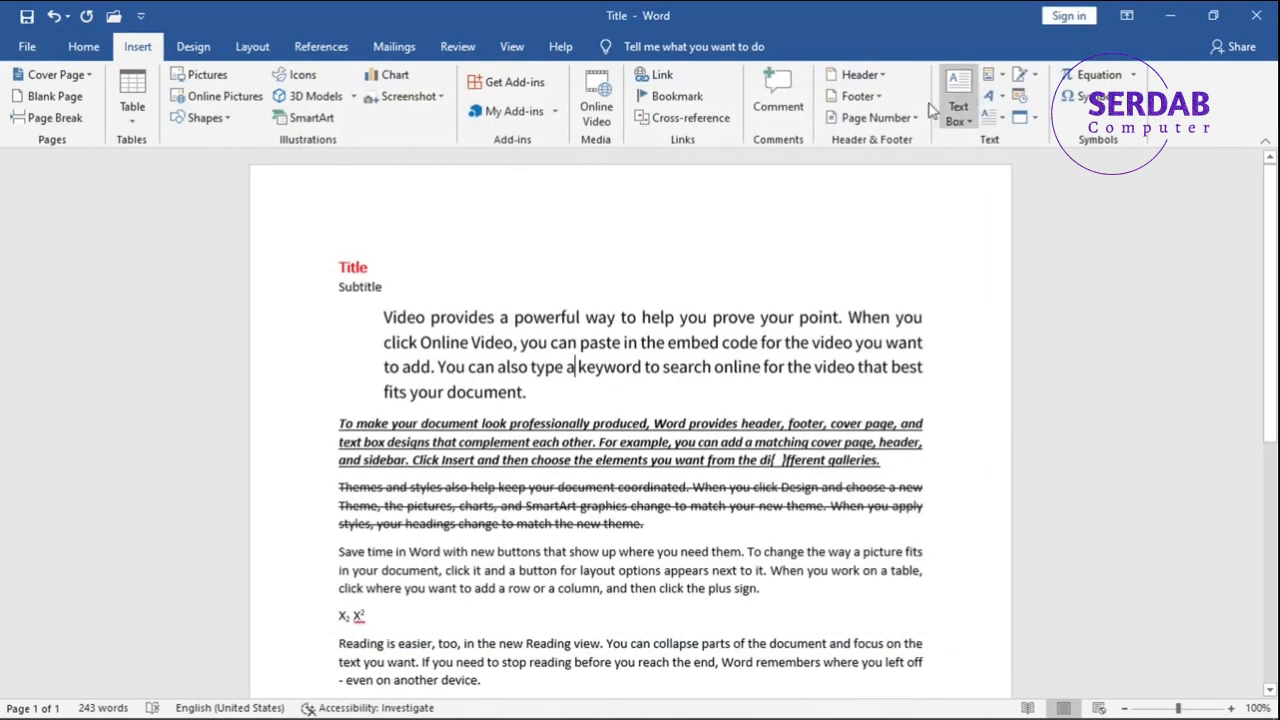
left_click(84, 46)
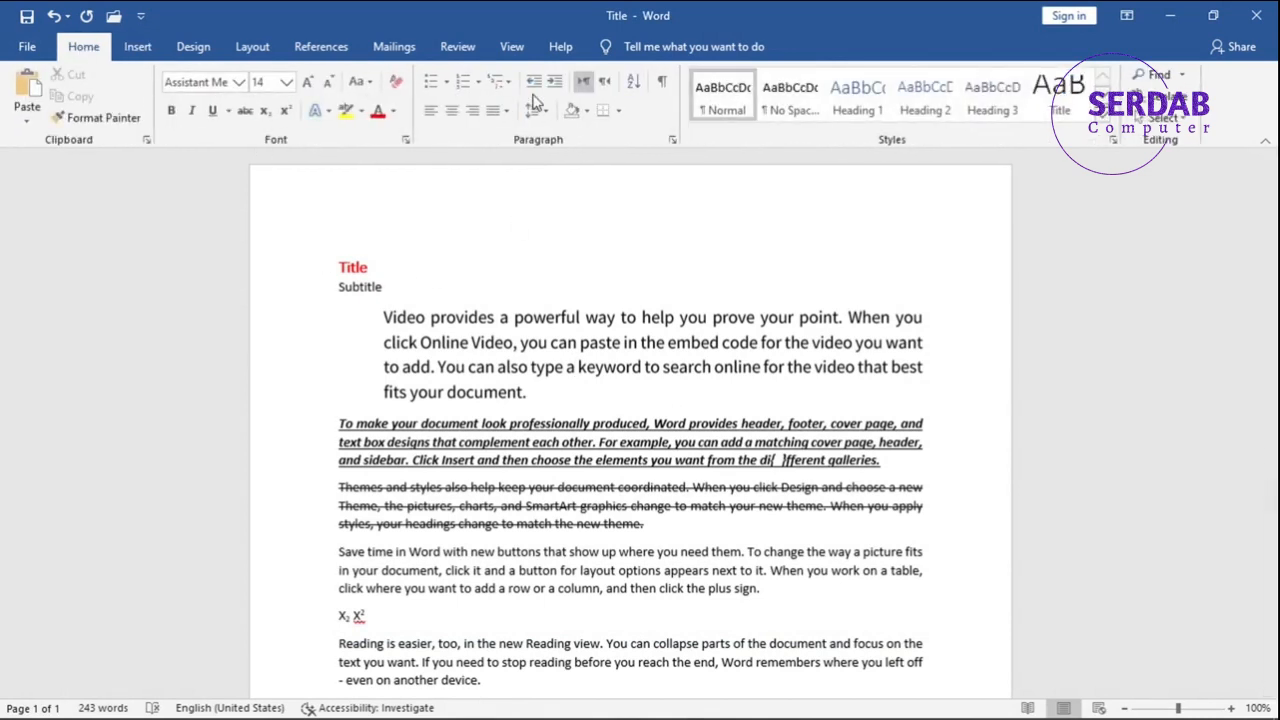
Lower the indent of the "Video provides" paragraph by one level and raise it again.
left_click(535, 88)
left_click(555, 81)
left_click(423, 262)
scroll(423, 262, "down", 1)
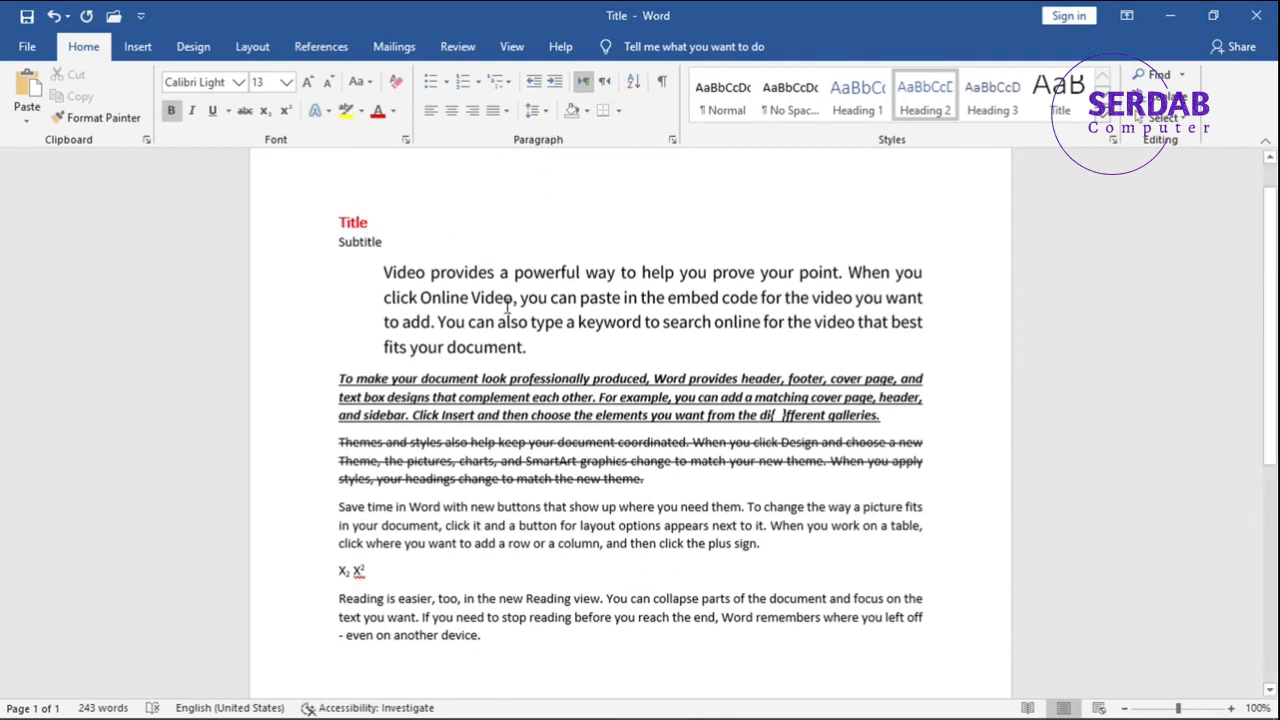
left_click(362, 248)
double_click(362, 248)
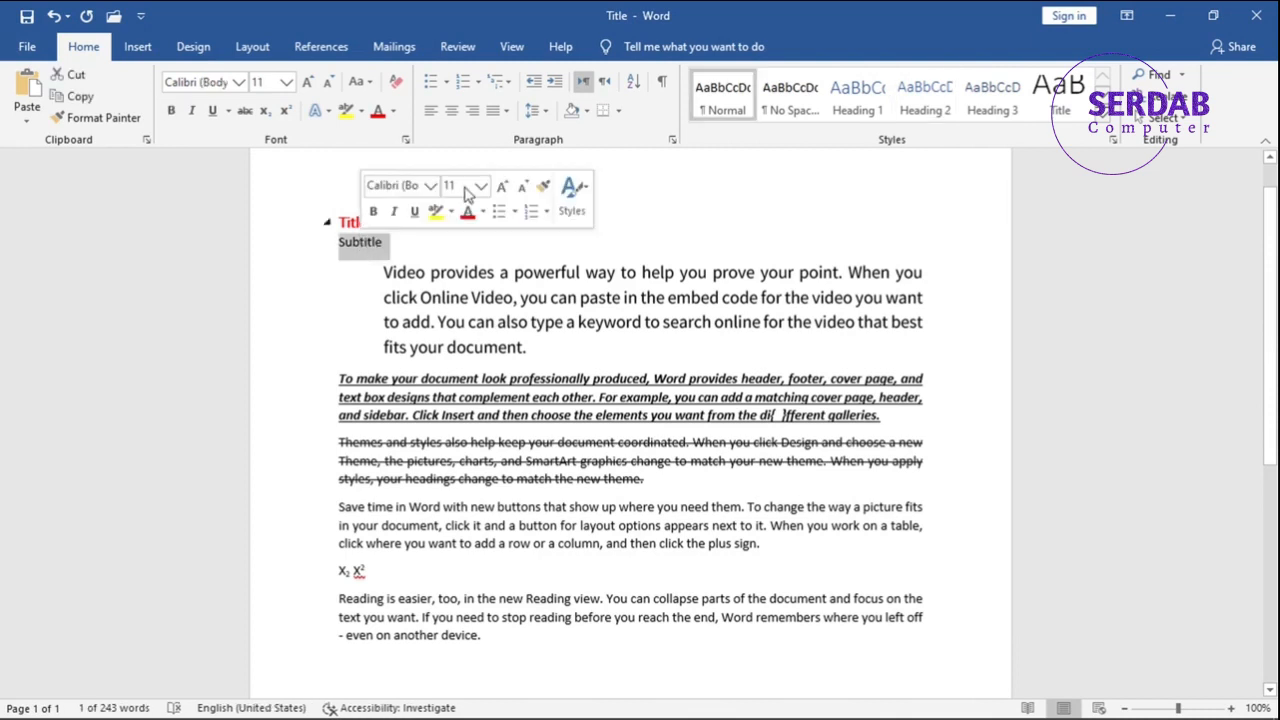
left_click(588, 112)
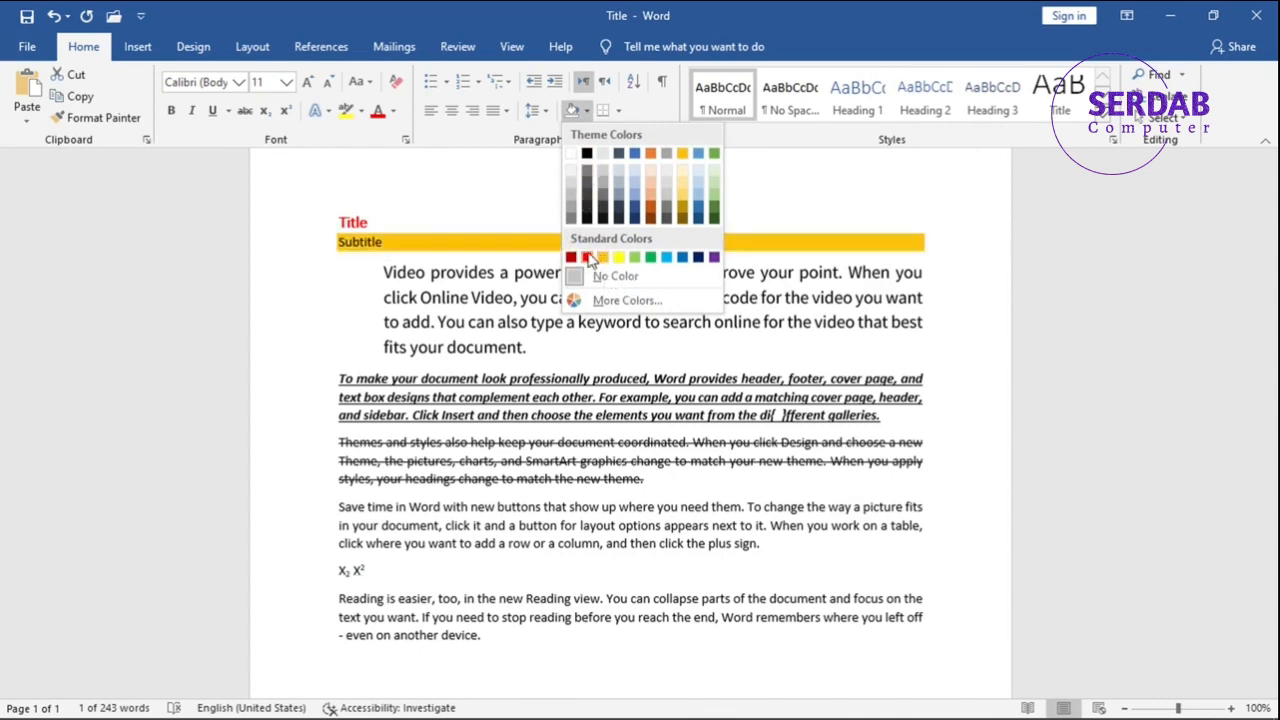
left_click(388, 223)
Apply the standard orange shading behind the Title line.
left_click(385, 223)
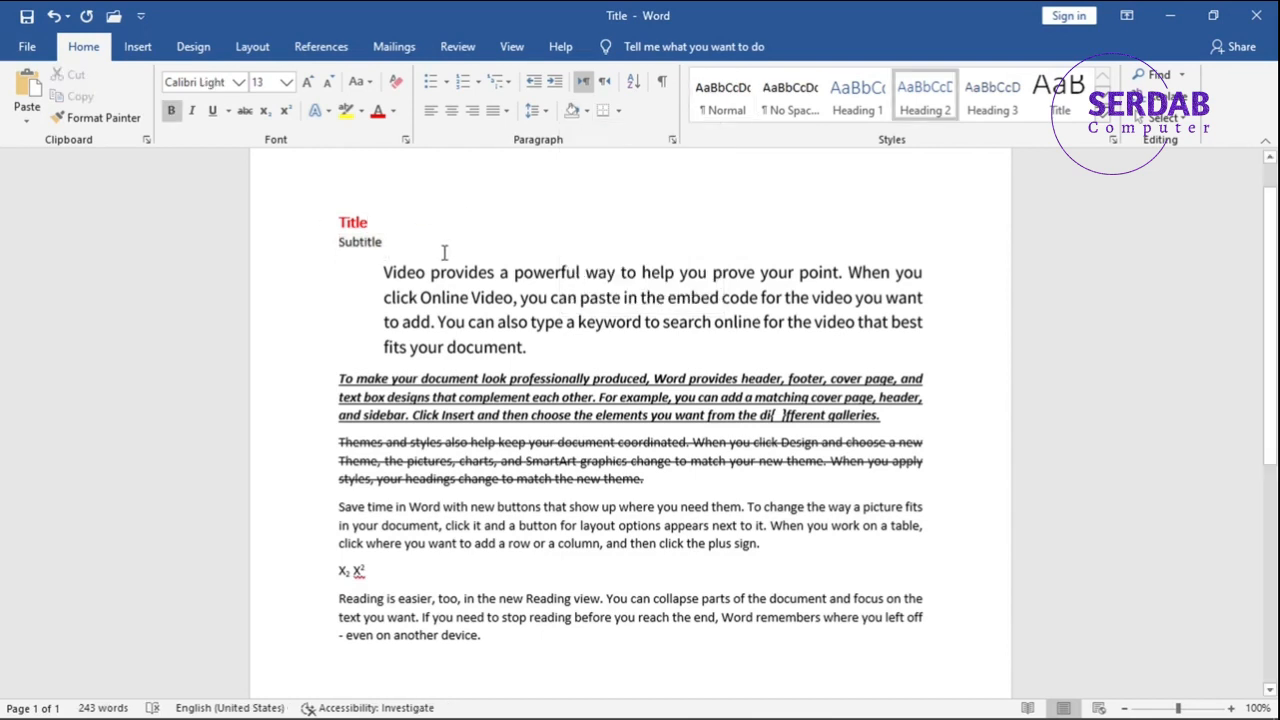
left_click(587, 111)
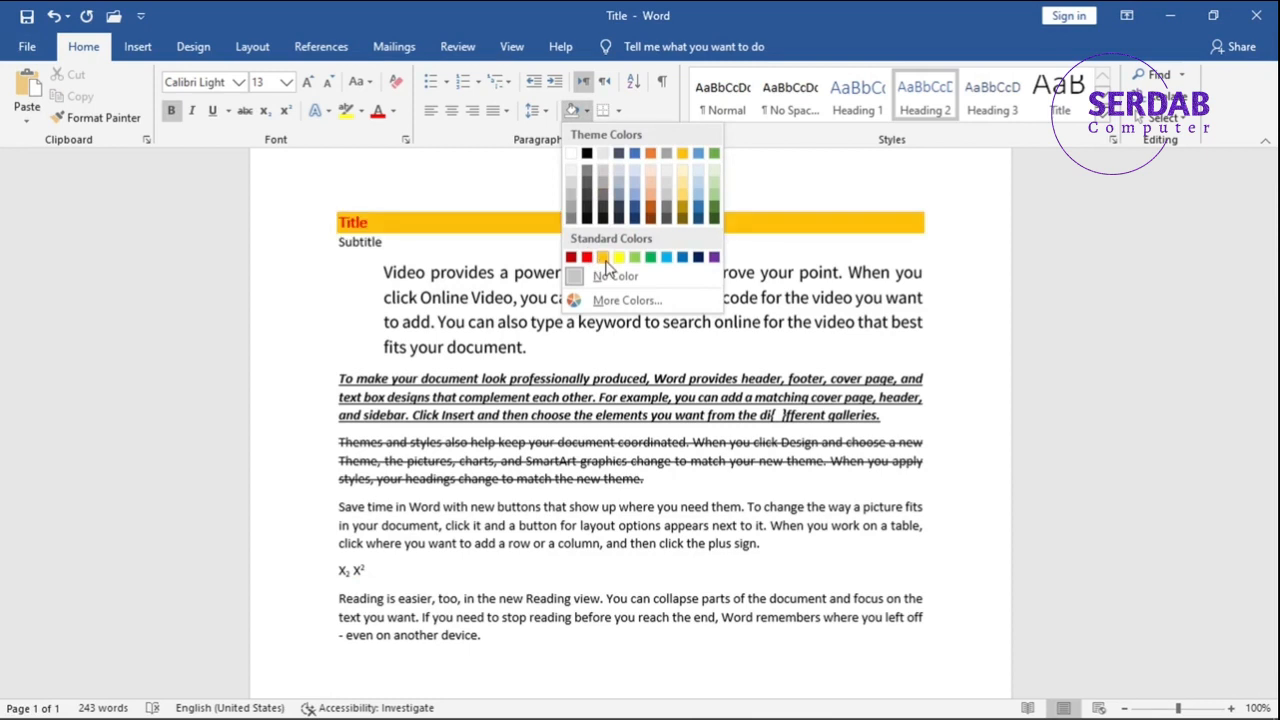
left_click(603, 258)
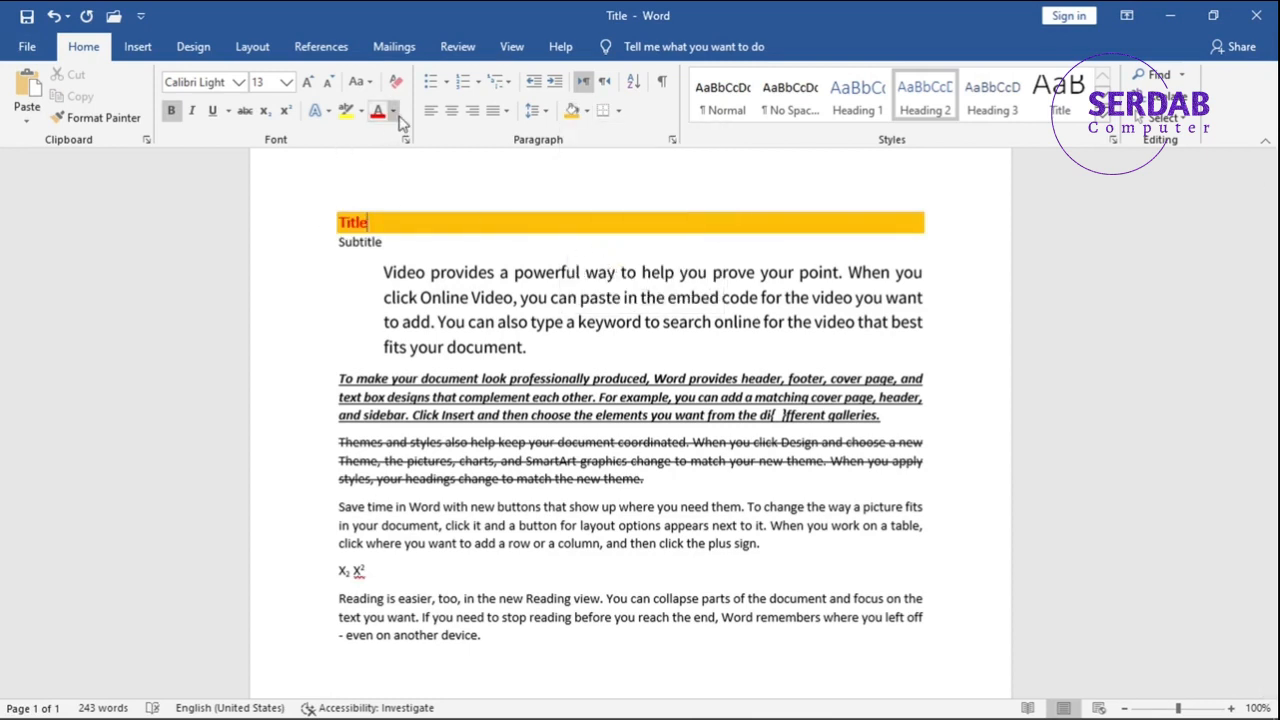
Change the font color of the Title text to black.
left_click(396, 113)
left_click(393, 164)
double_click(370, 222)
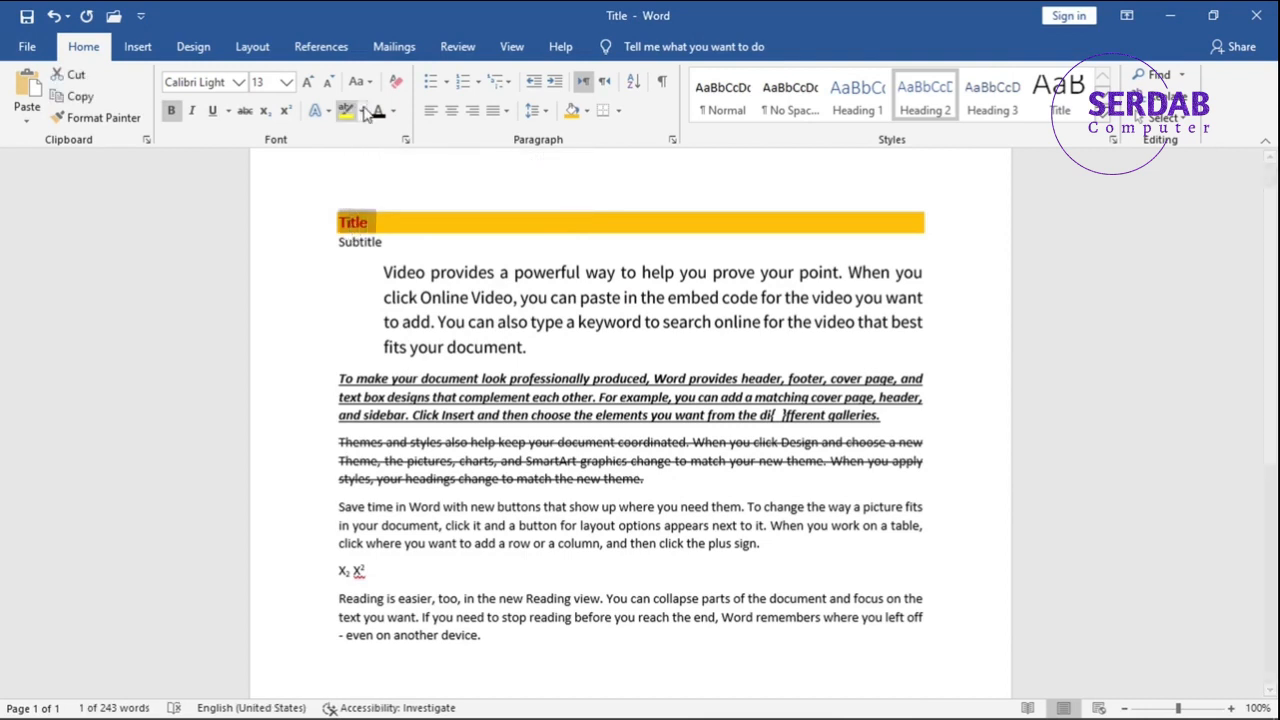
left_click(408, 240)
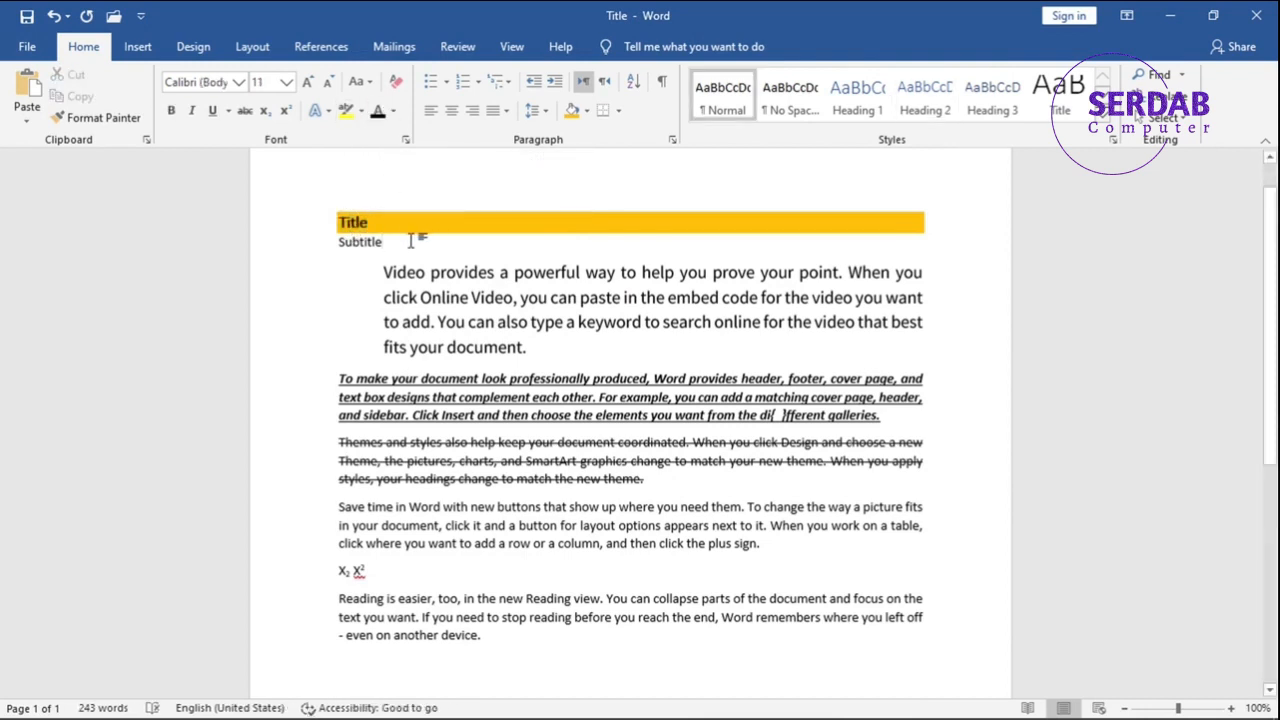
Center the shaded Title line on the page.
left_click_drag(410, 240, 334, 241)
left_click(361, 229)
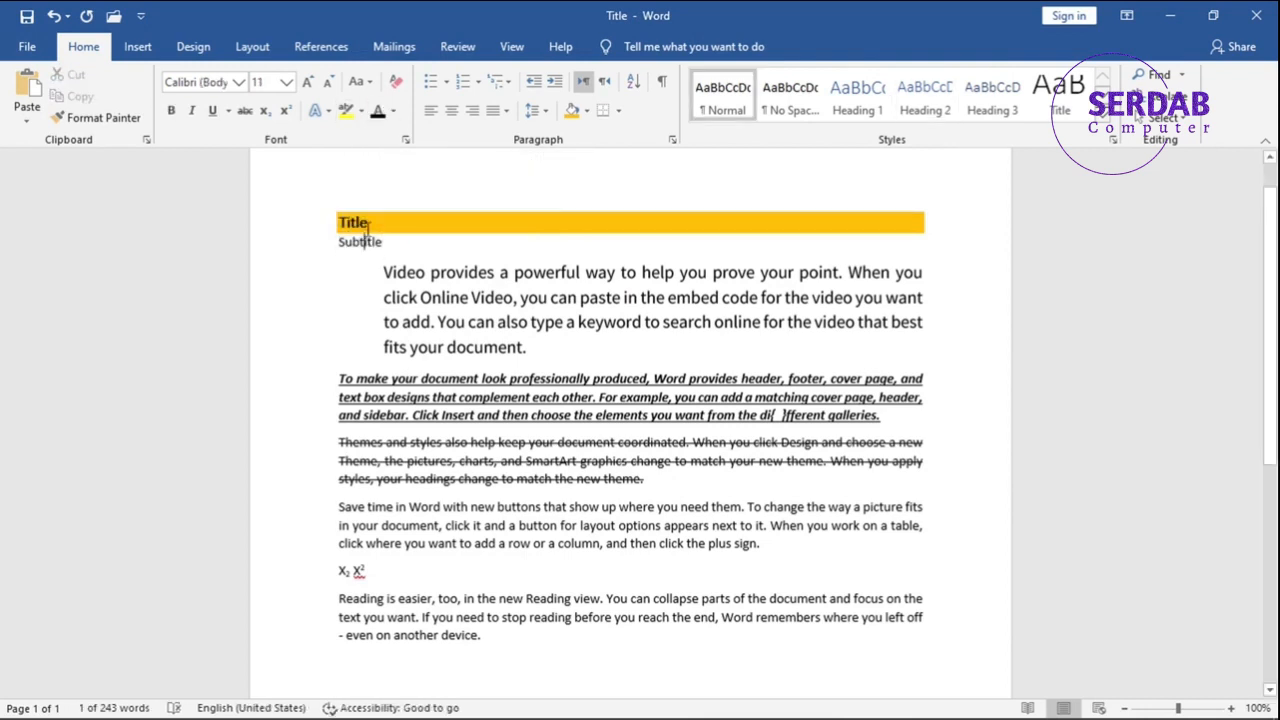
left_click(452, 112)
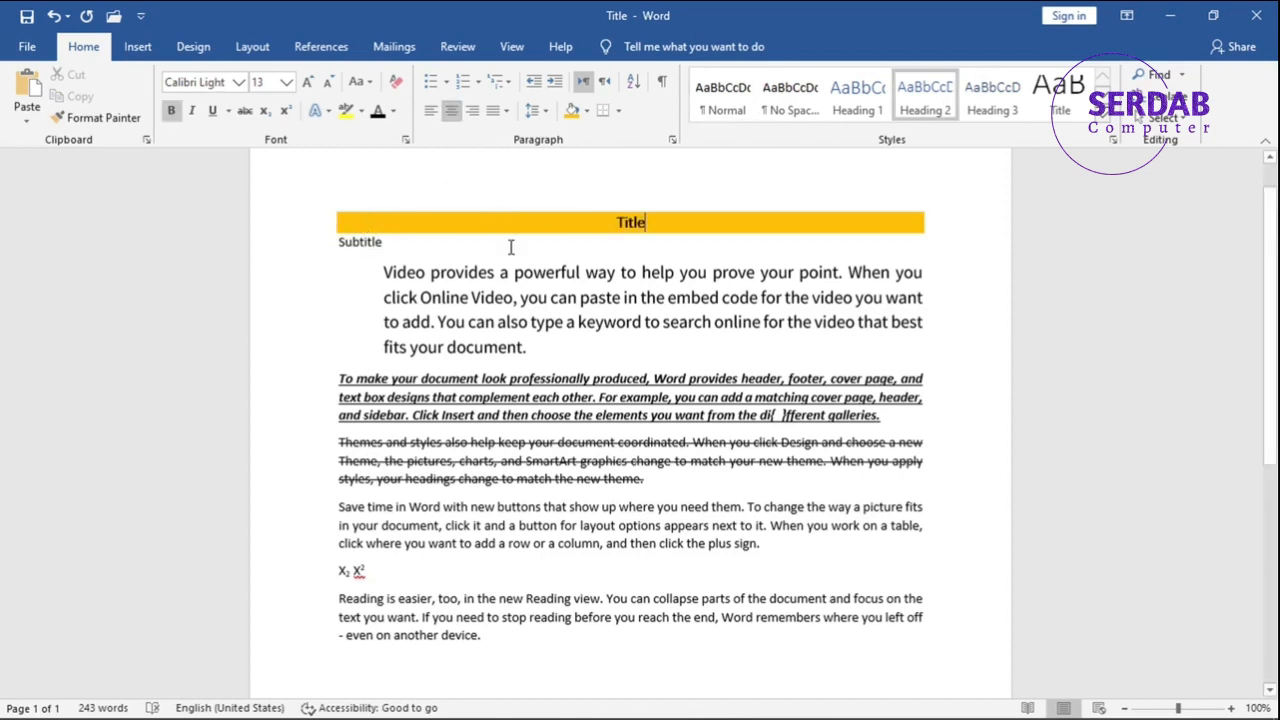
Delete the Subtitle line below the title.
scroll(726, 296, "up", 1)
left_click_drag(400, 287, 334, 291)
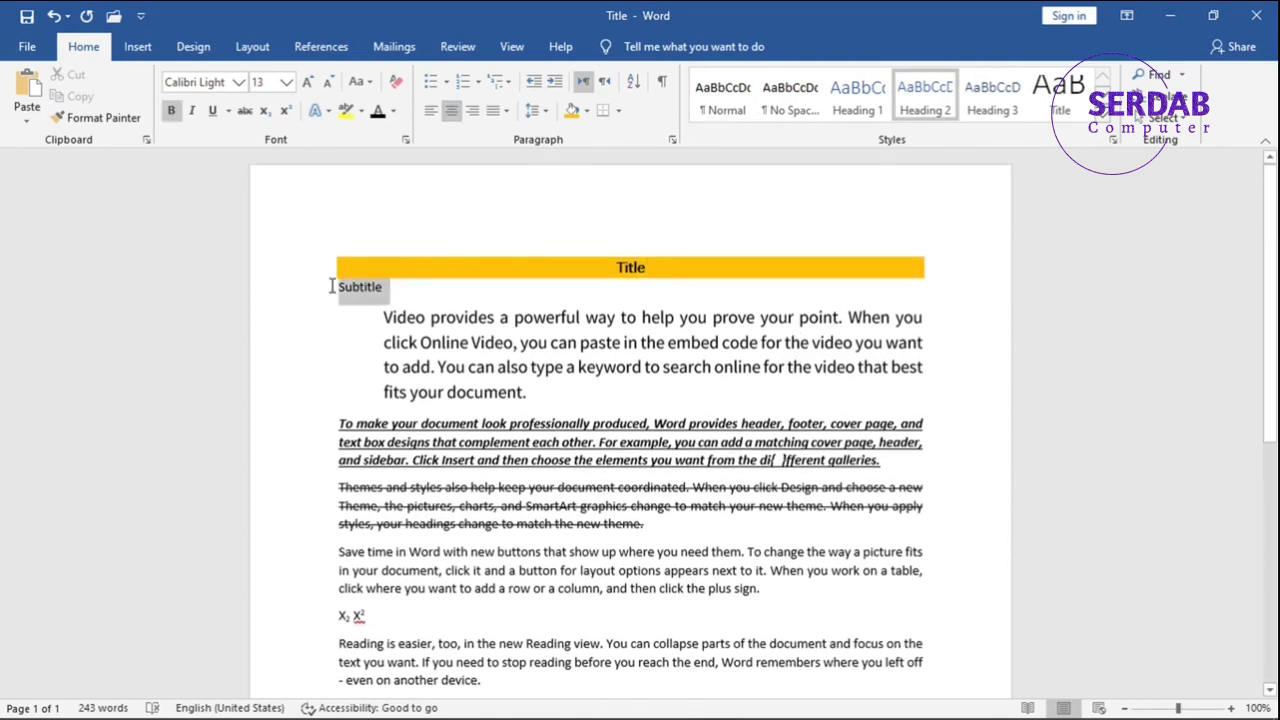
key("Delete")
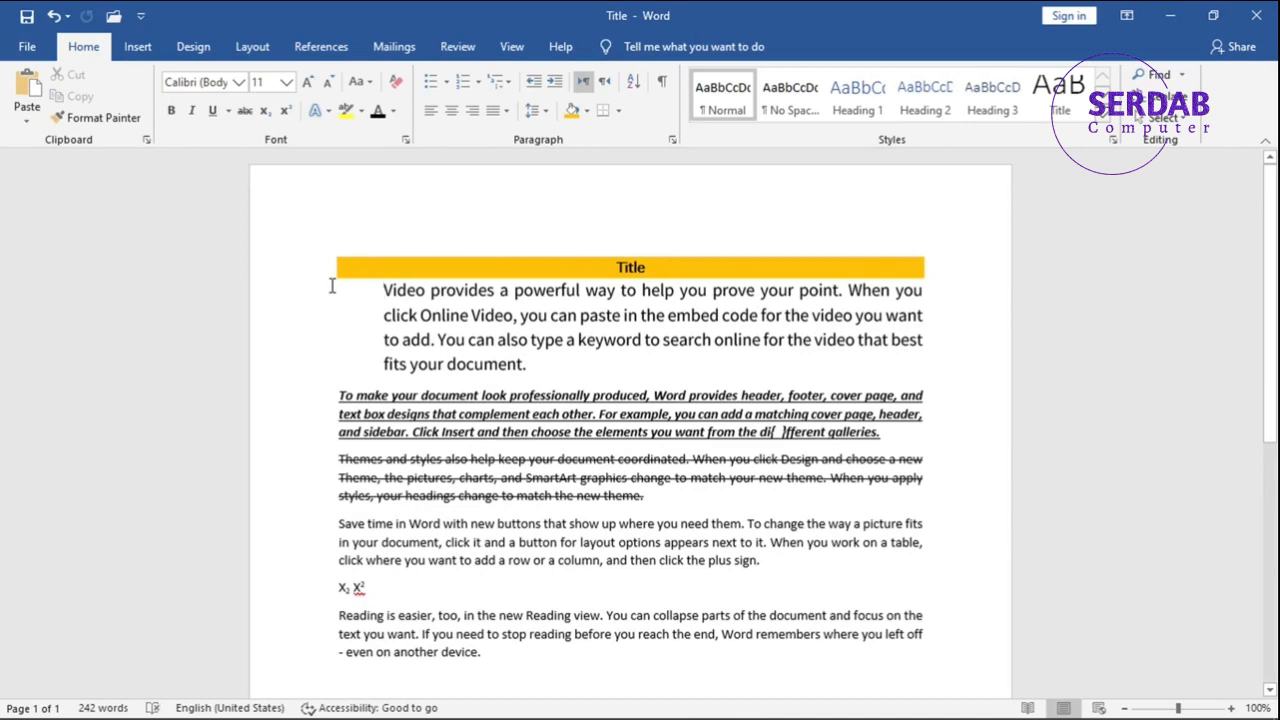
Remove the indent from the "Video provides" paragraph and add space before it.
left_click(538, 86)
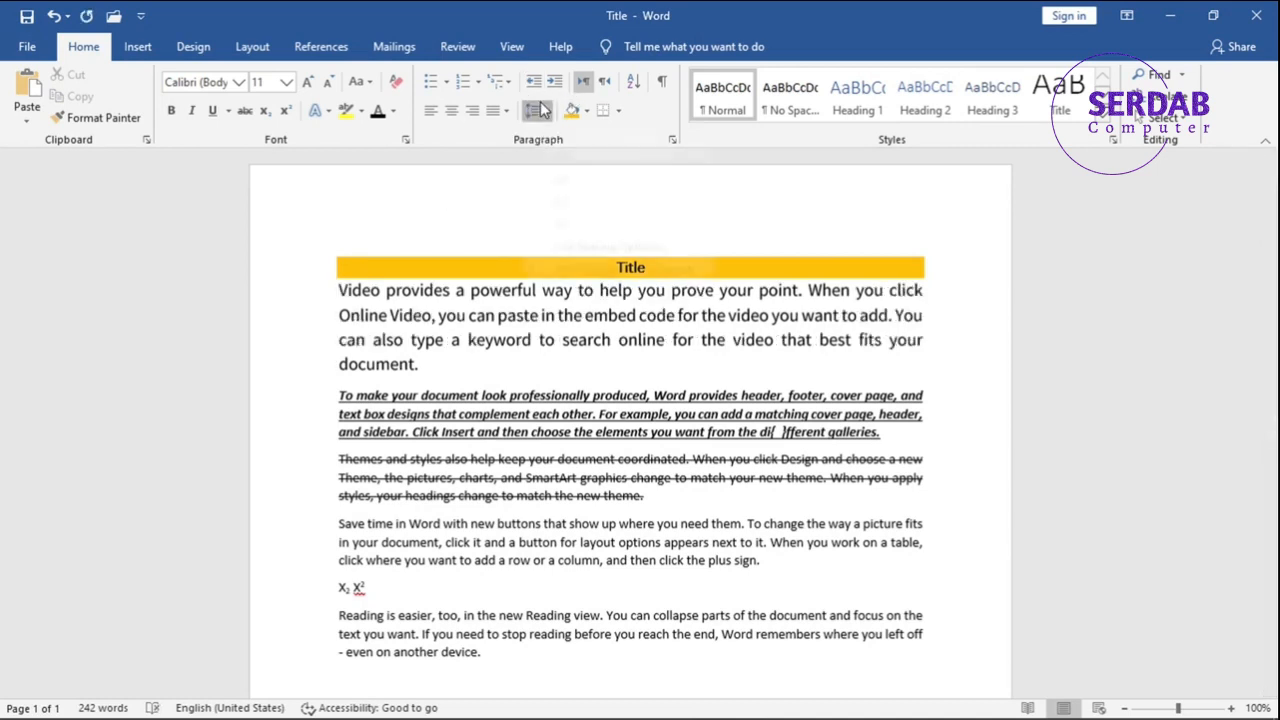
left_click(534, 110)
left_click(560, 295)
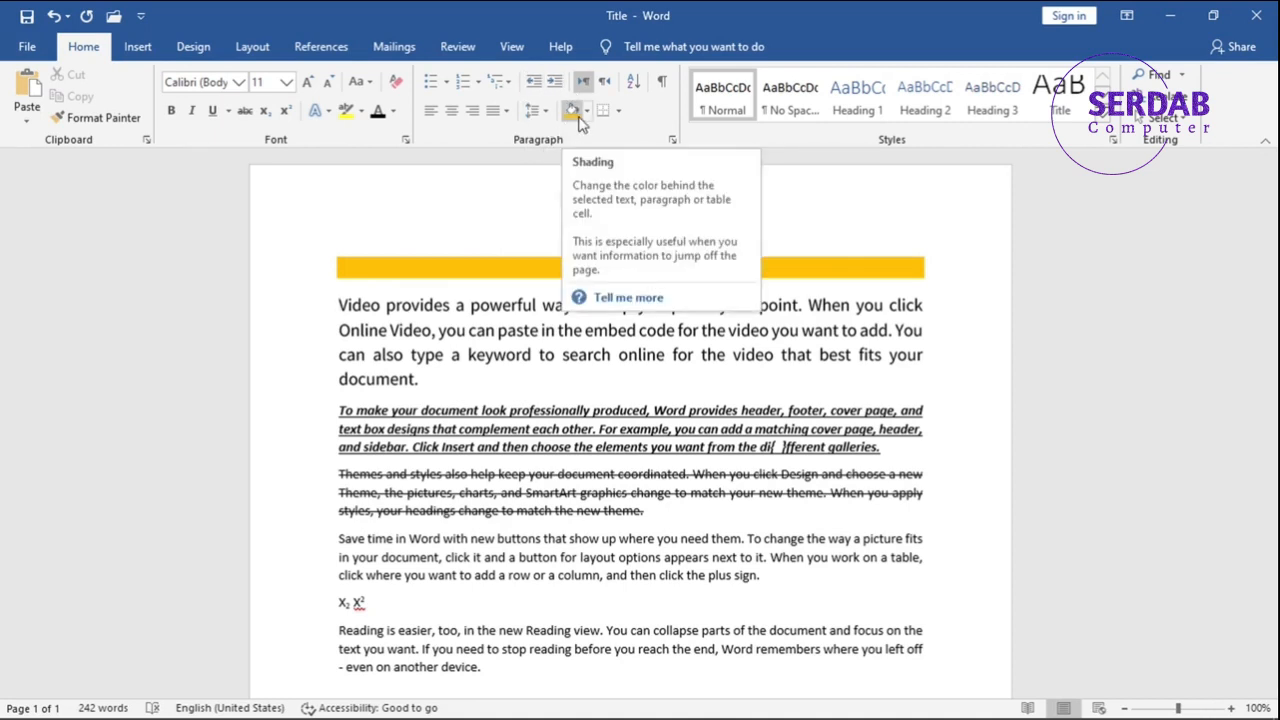
left_click(548, 266)
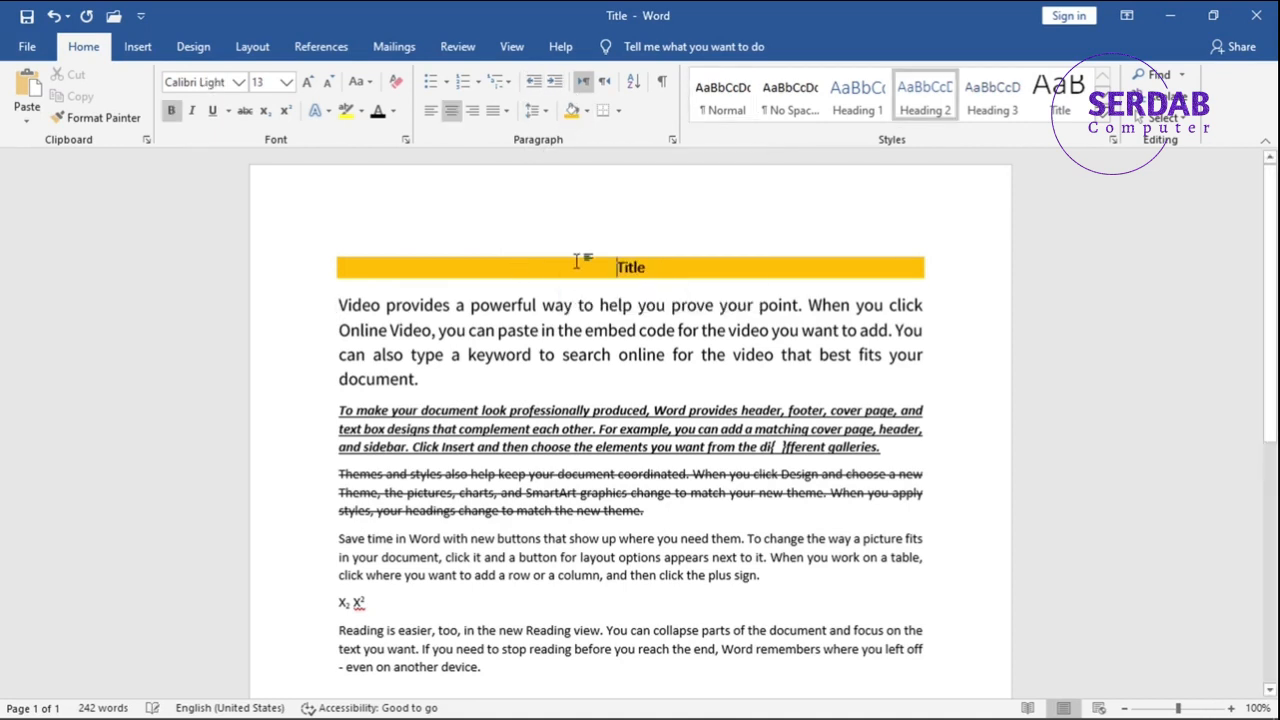
Apply All Borders to the shaded Title line, and check the available border options.
double_click(640, 265)
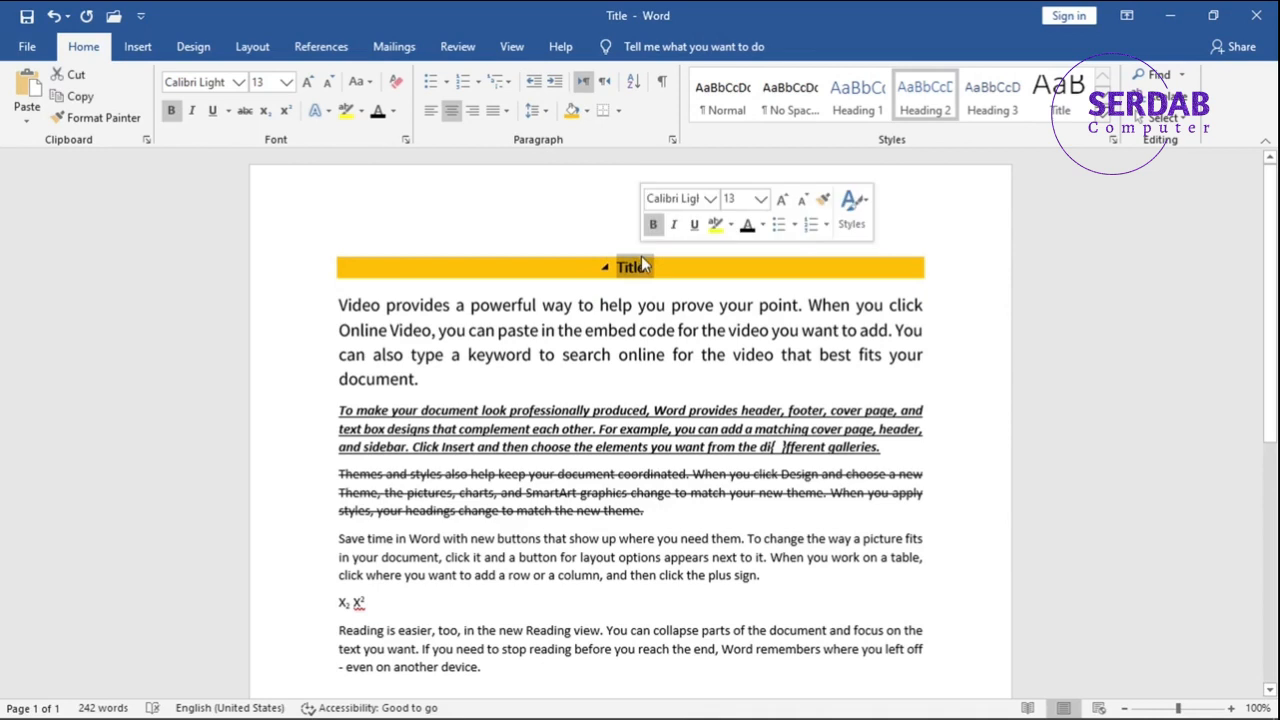
left_click(618, 111)
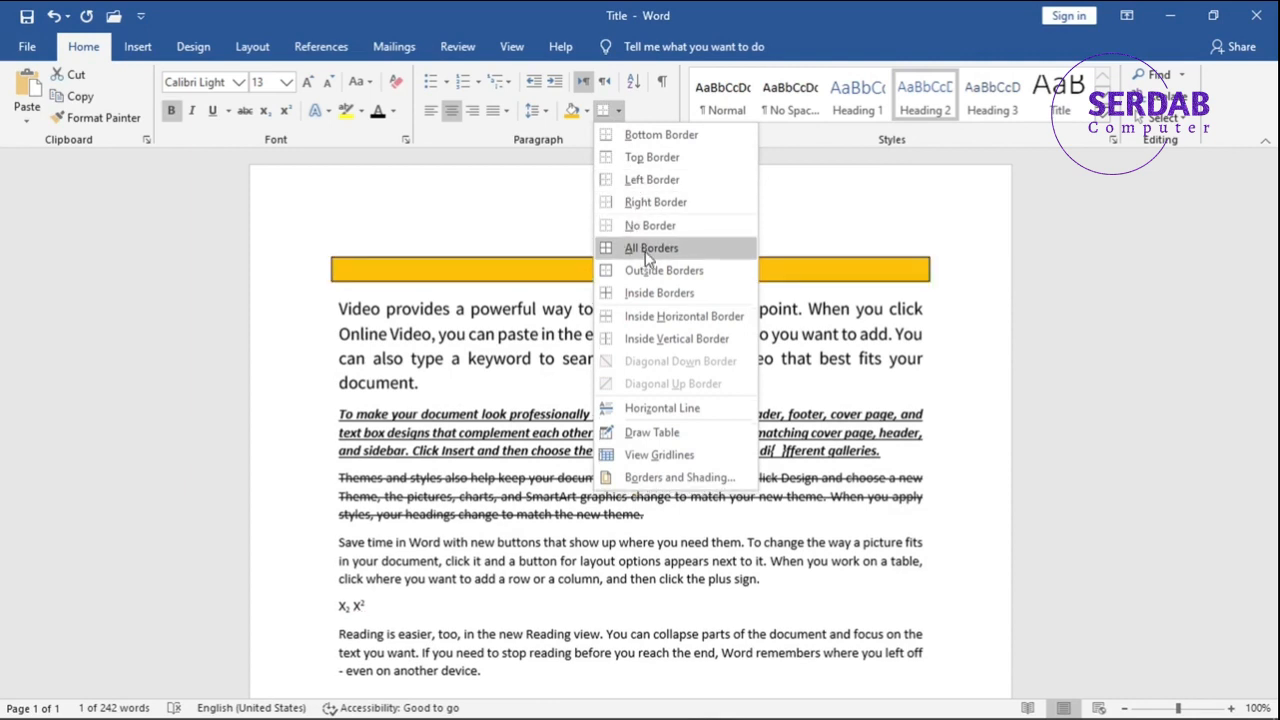
left_click(645, 251)
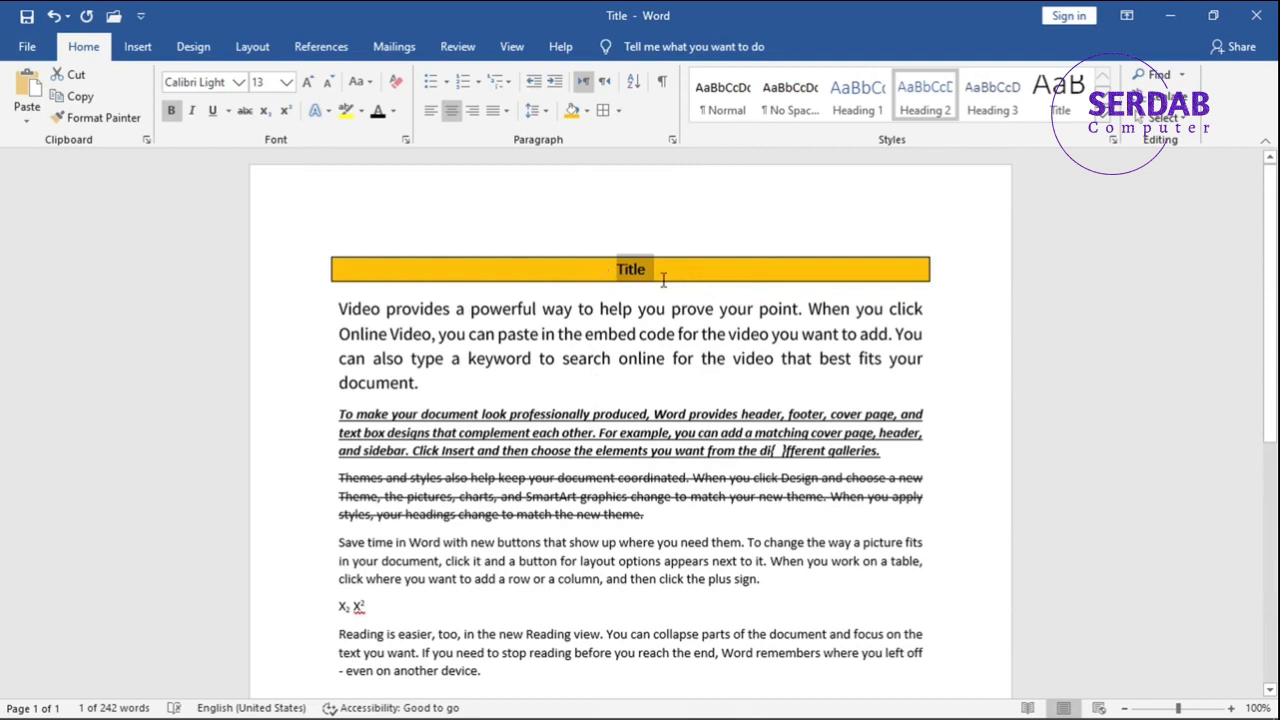
left_click(618, 117)
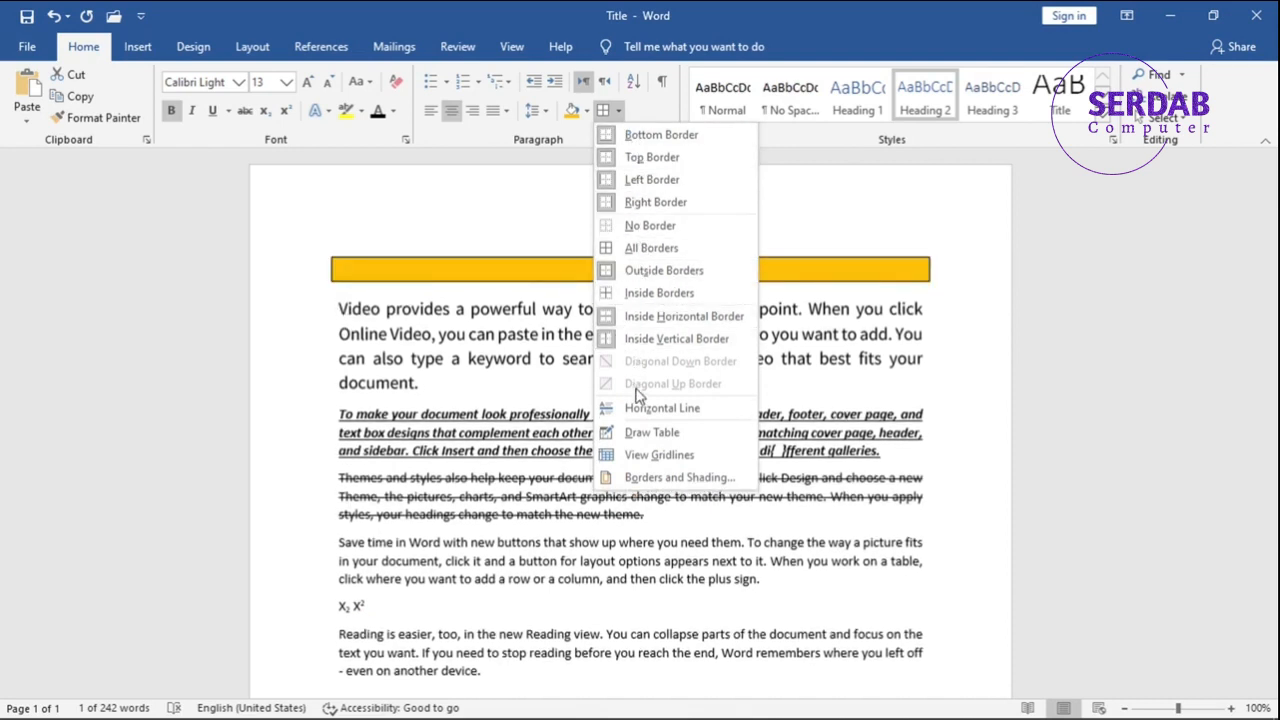
left_click(647, 108)
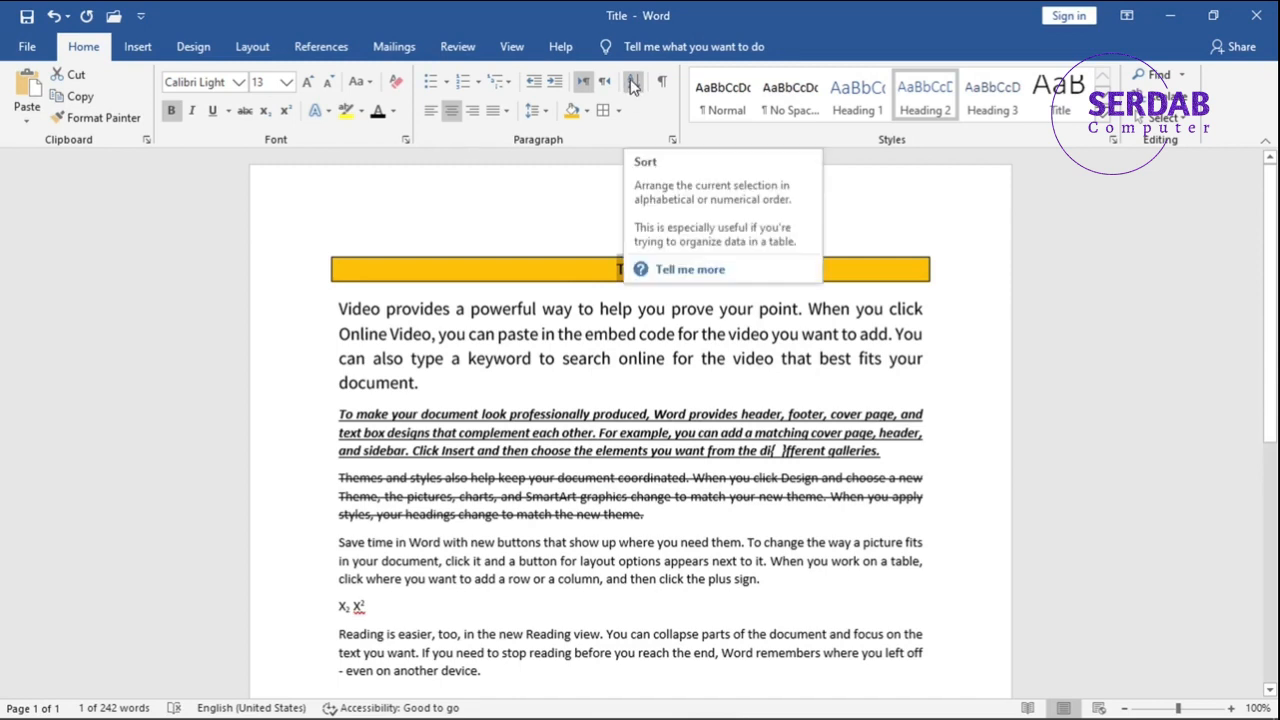
Examine the Sort Text options for sort field, type and order, and close them without sorting.
left_click(632, 83)
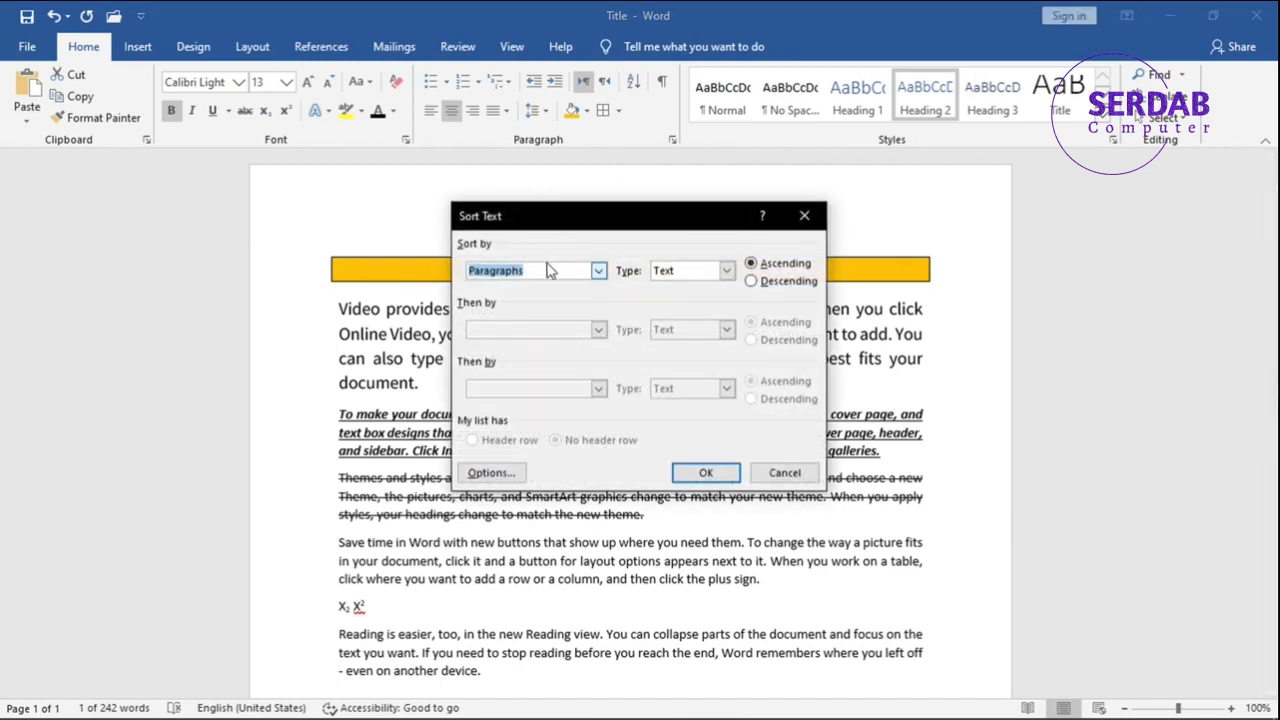
left_click(599, 273)
left_click(599, 273)
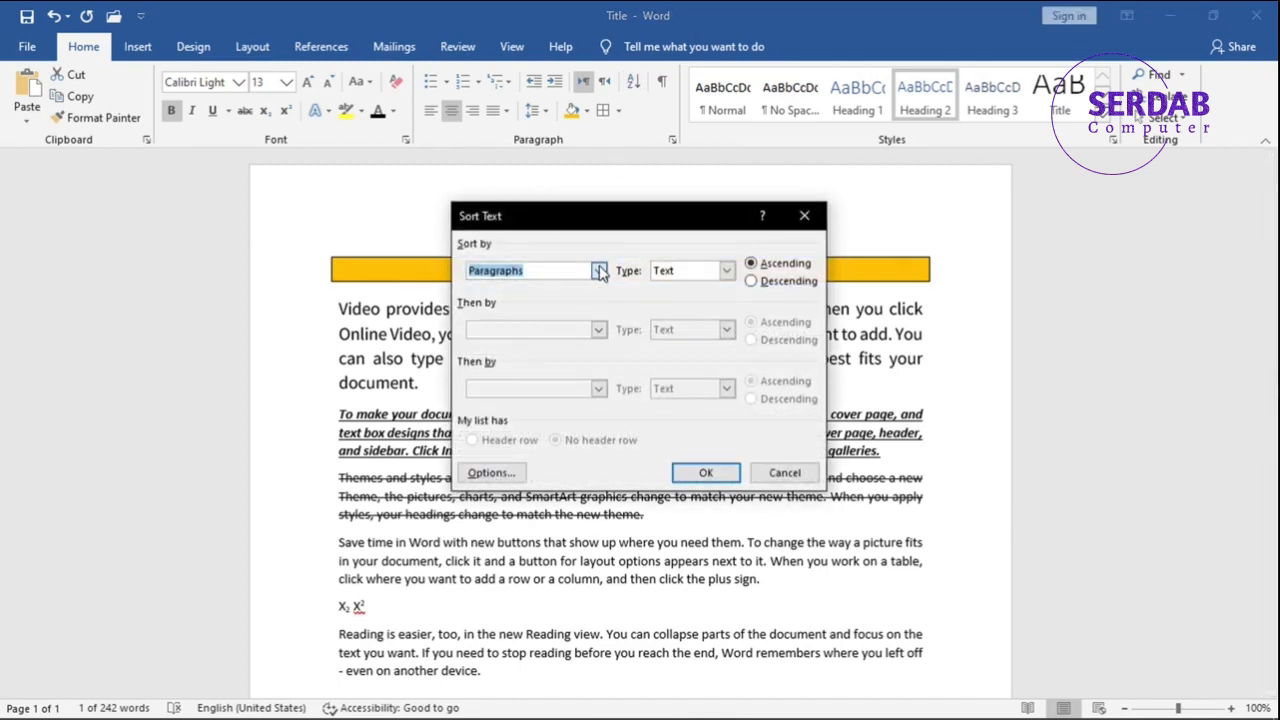
left_click(682, 272)
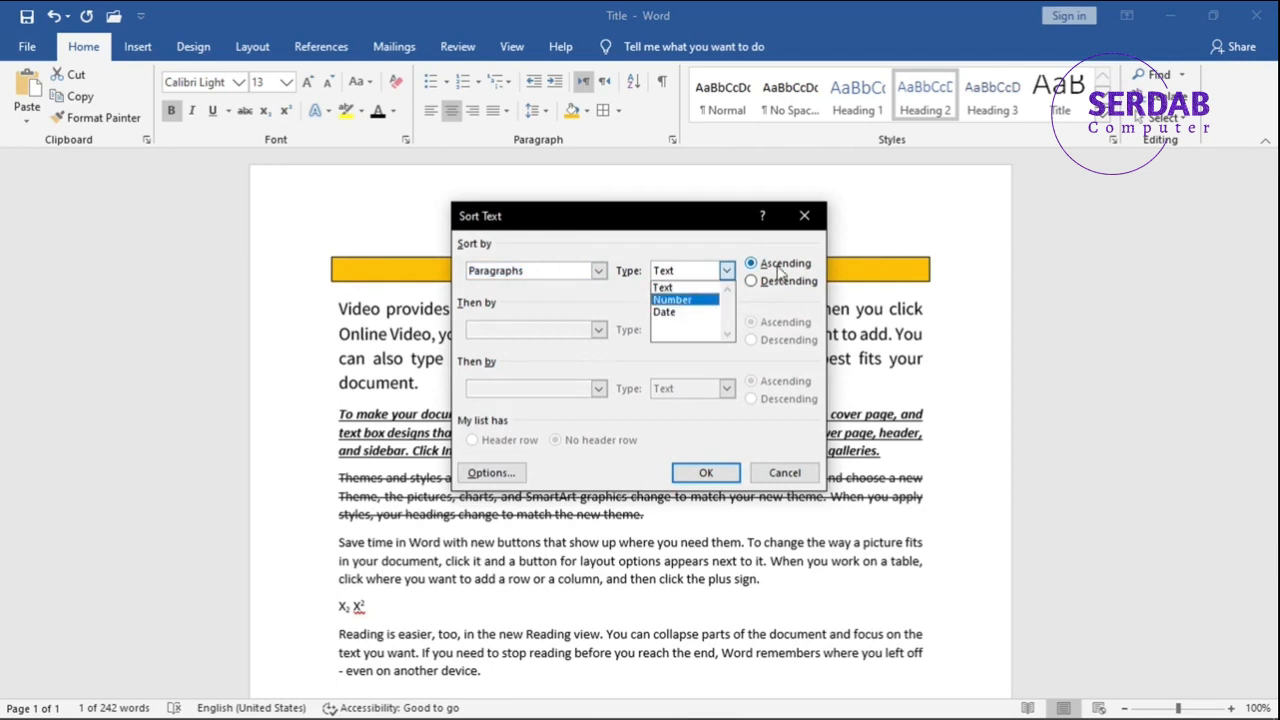
left_click(779, 305)
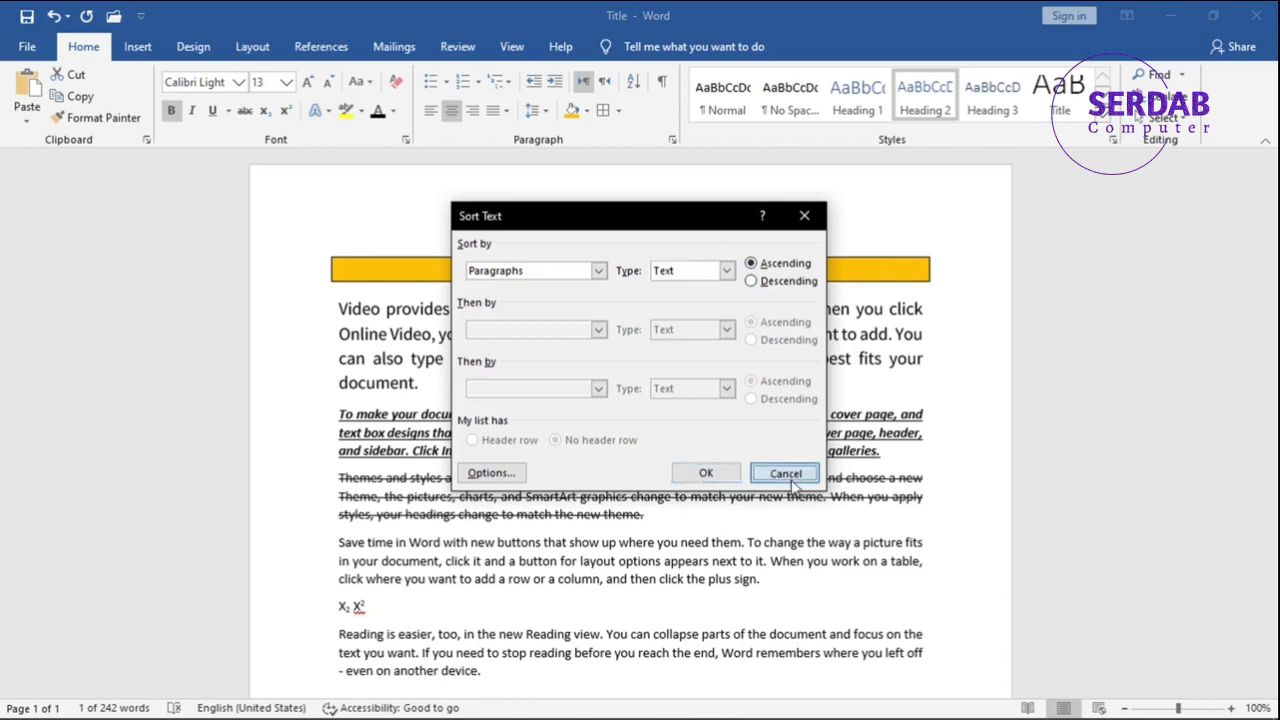
left_click(786, 472)
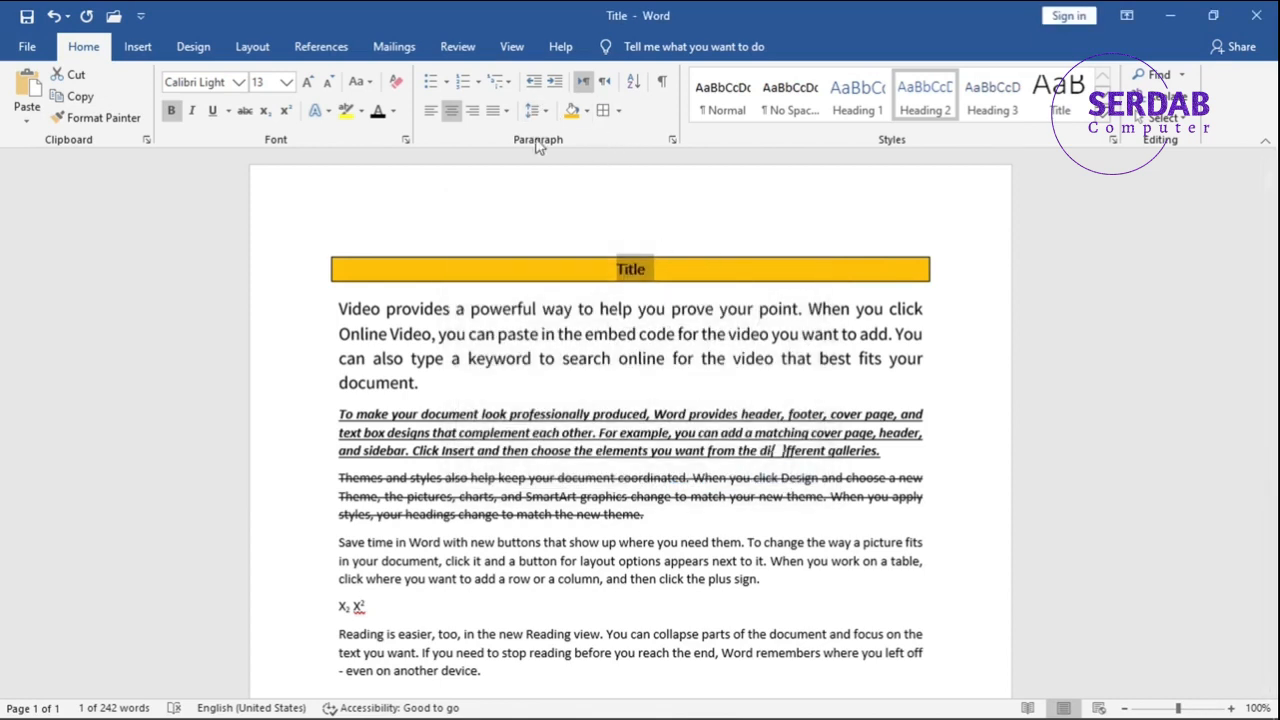
Add a new line below the "Video provides" paragraph and start a numbered list there in the 1) 2) 3) format.
left_click(464, 378)
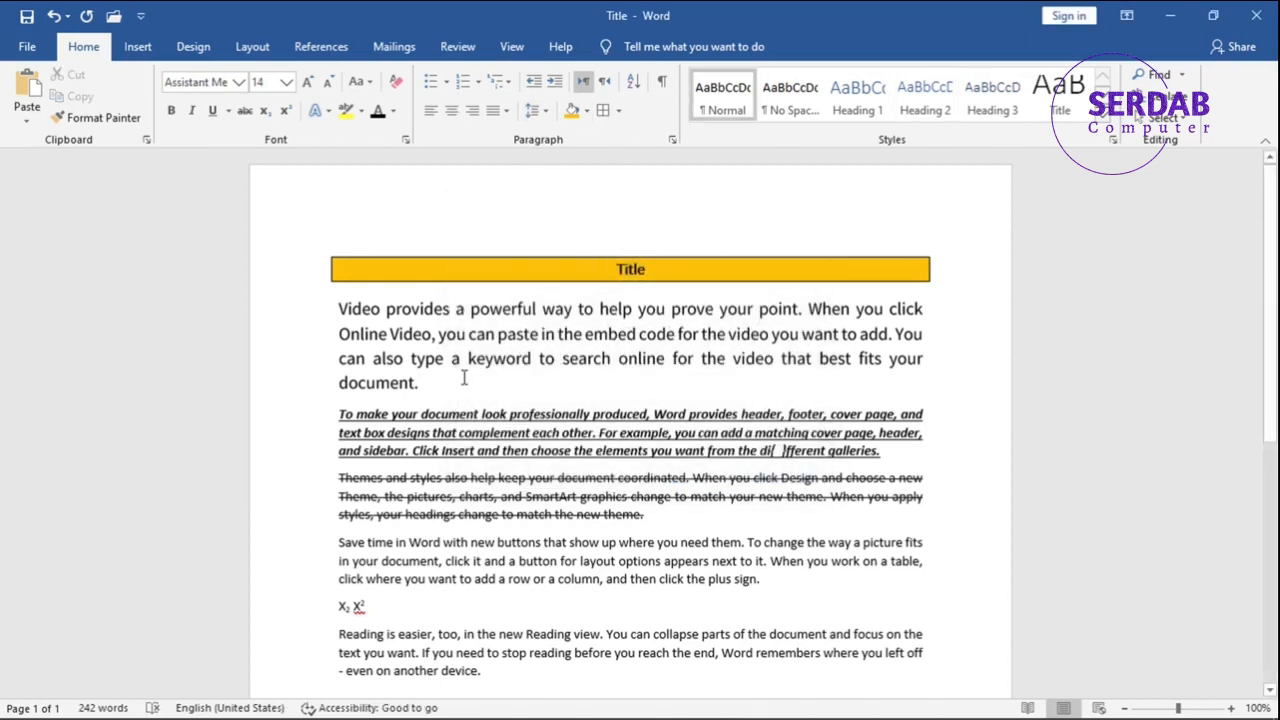
key("Return")
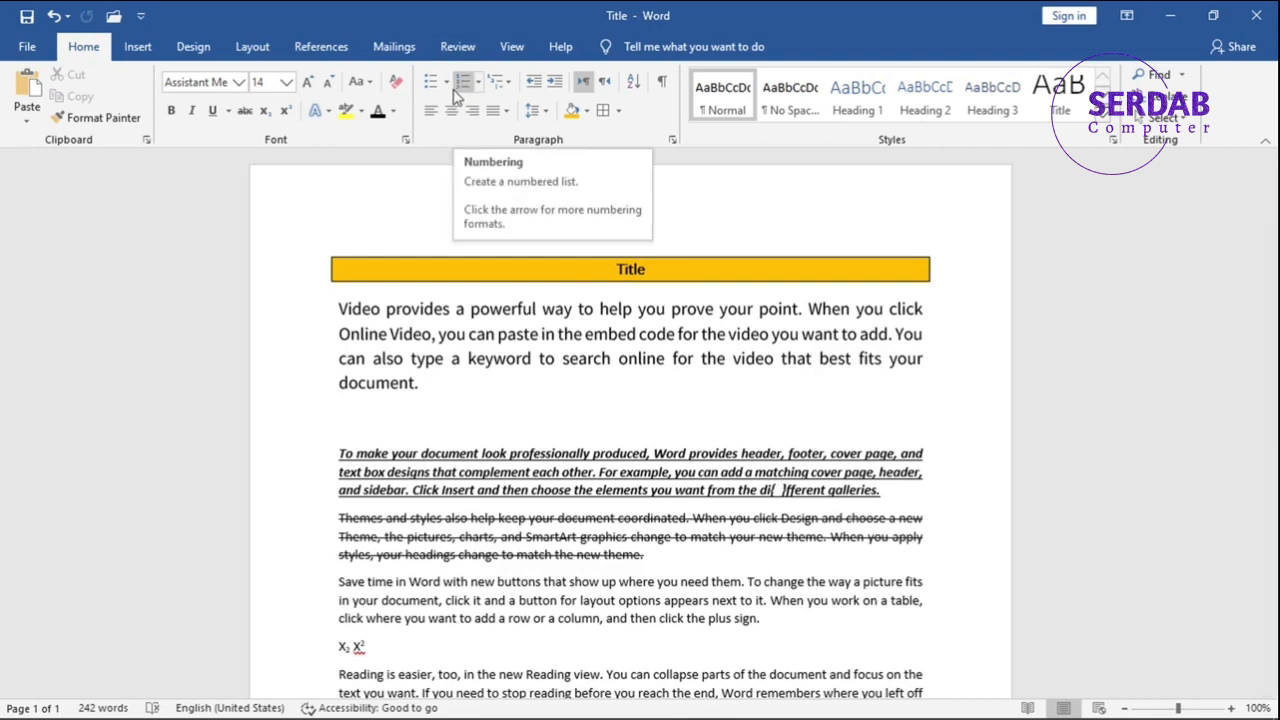
left_click(478, 82)
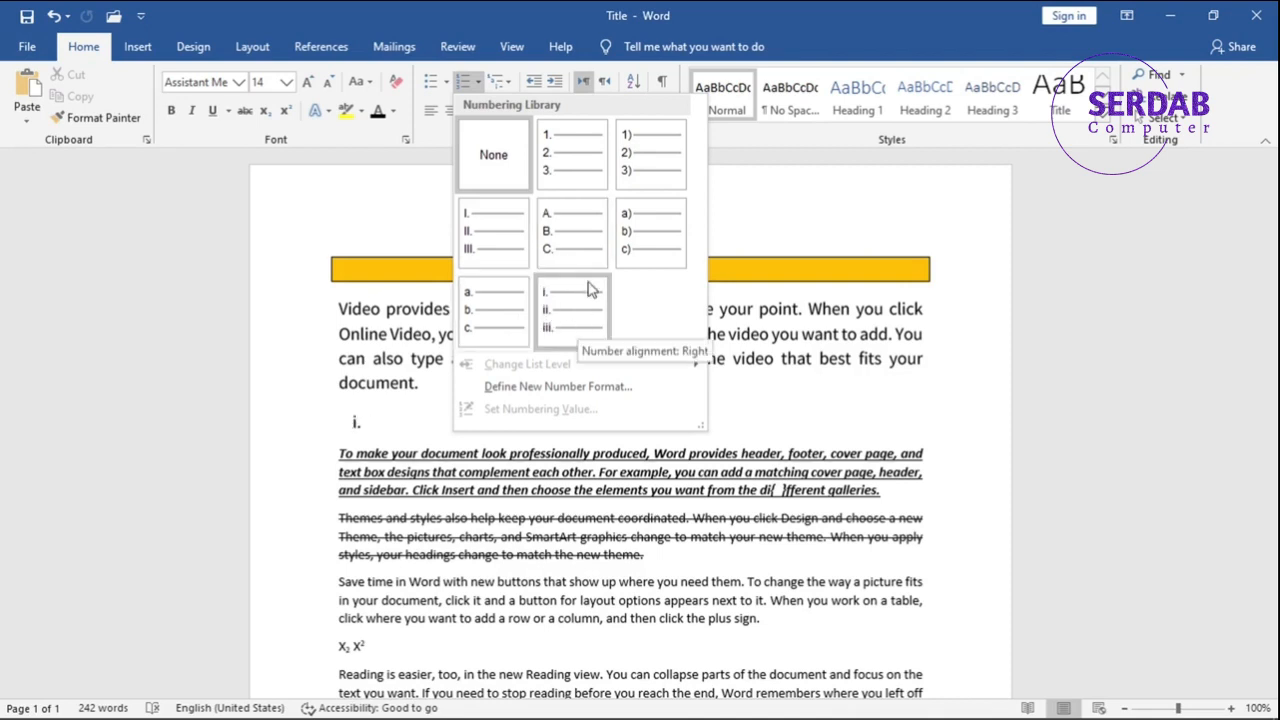
left_click(643, 177)
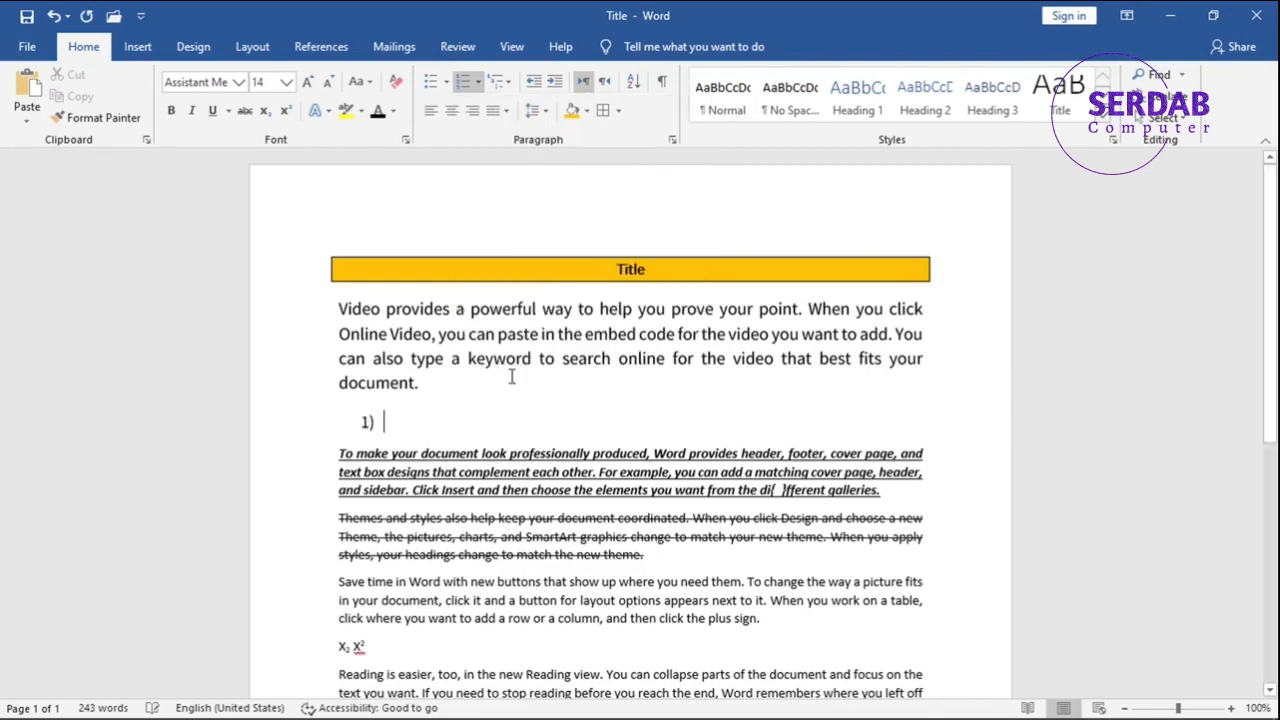
Enter Option 1, Option 2 and Option 3 as the three items of the numbered list.
type("Op")
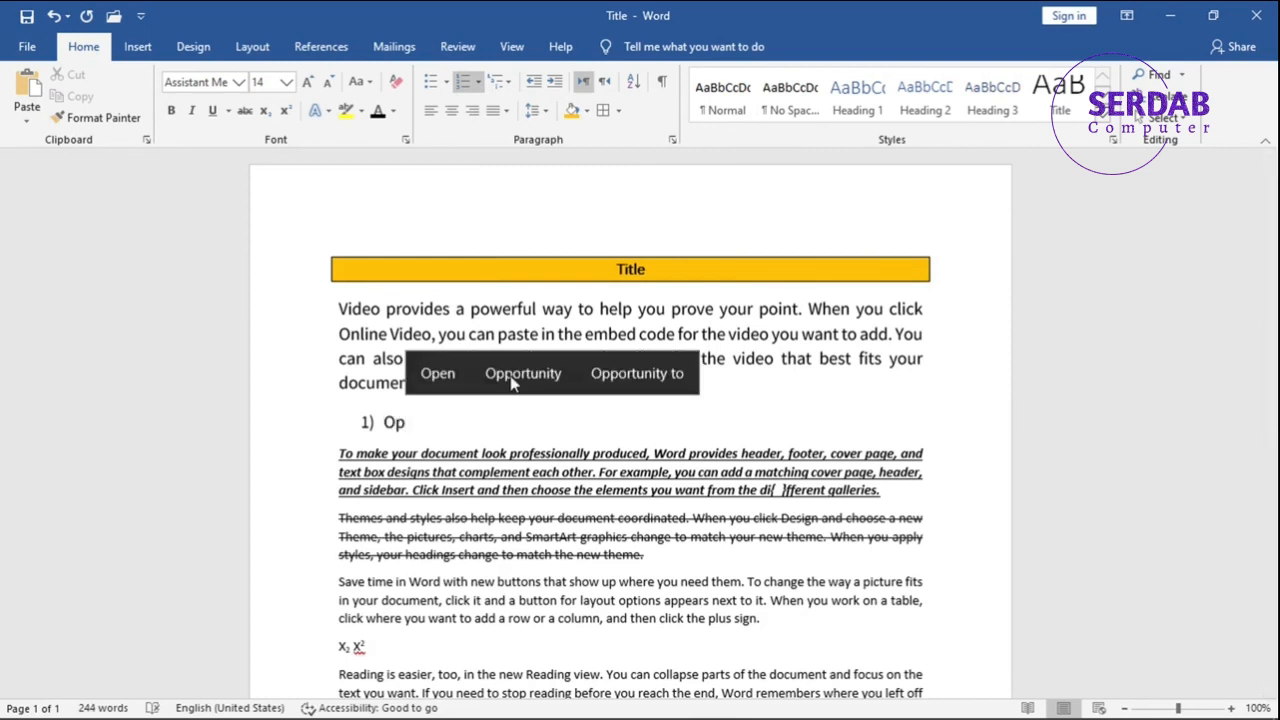
type("tion 1")
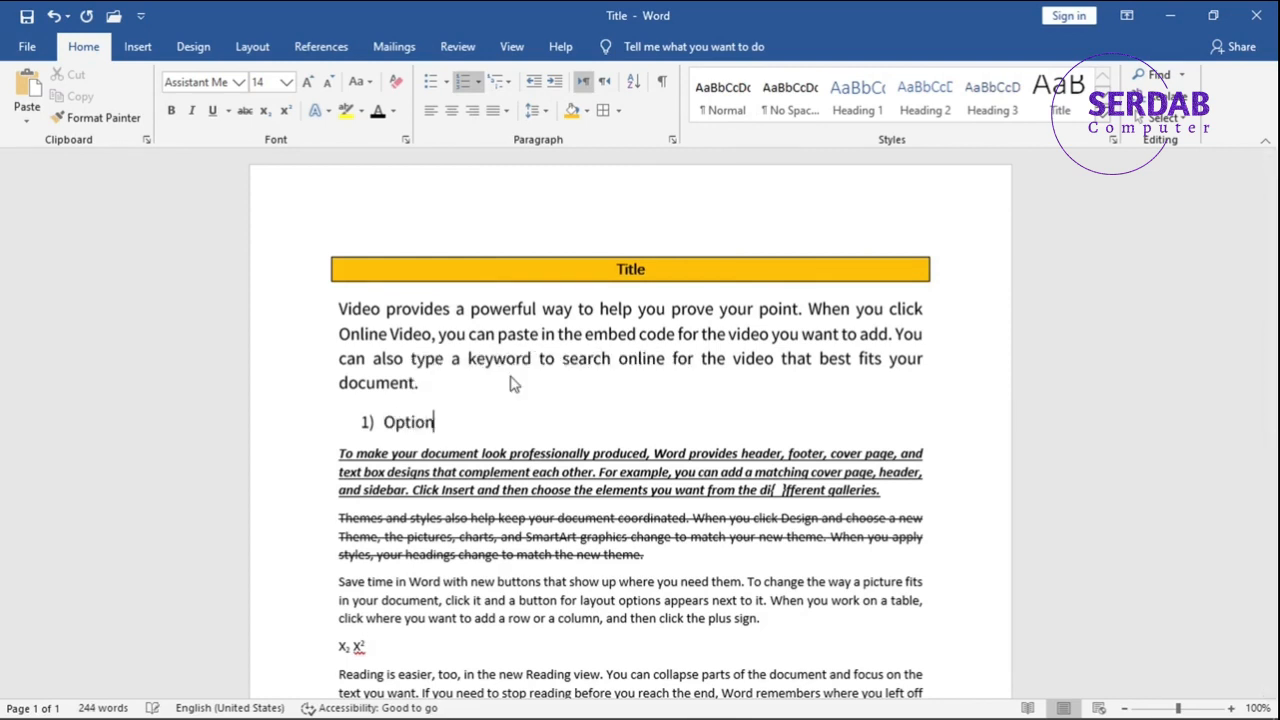
key("Return")
type("Option 2")
key("Return")
type("Option")
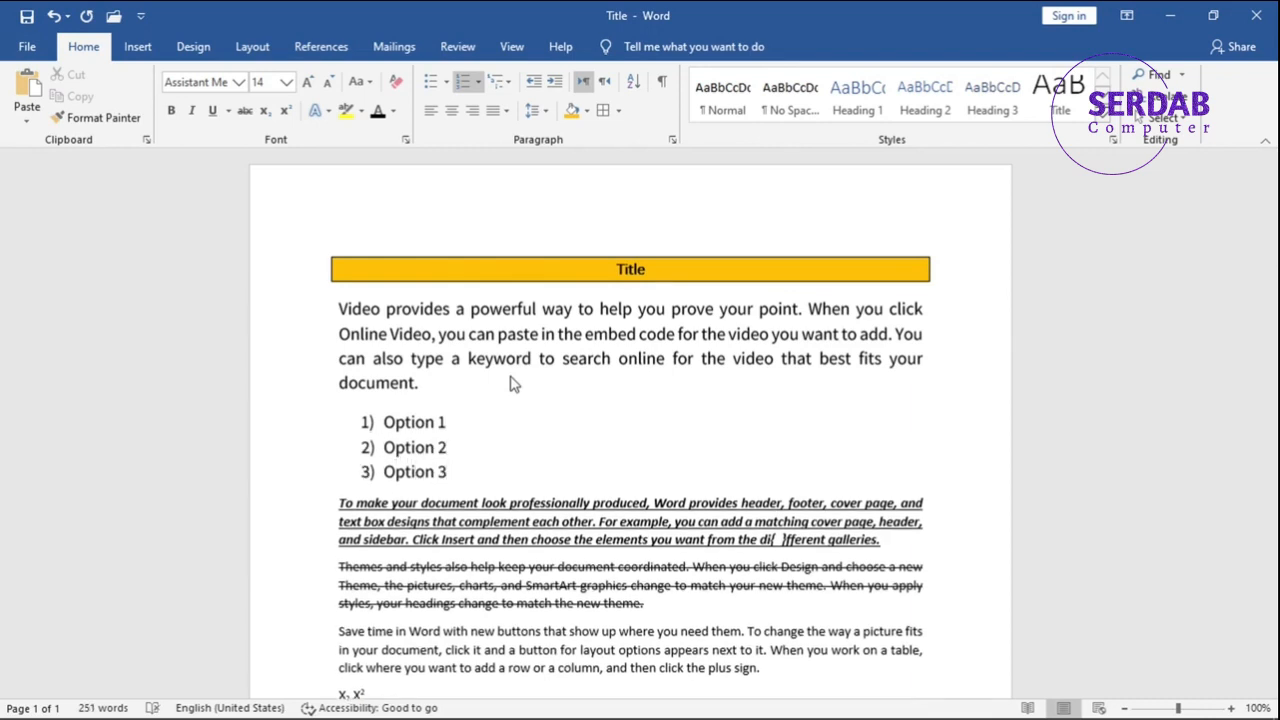
Convert the three-option numbered list to a bulleted list with checkmark bullets.
left_click(430, 84)
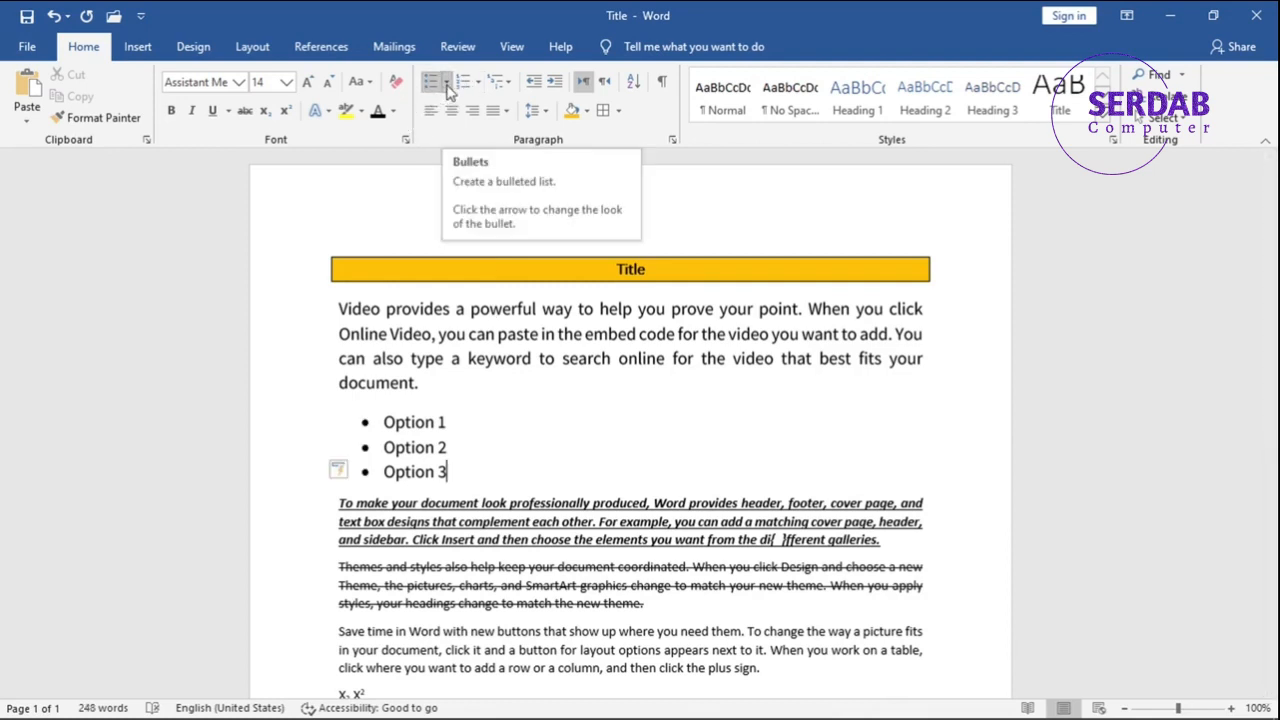
left_click(446, 88)
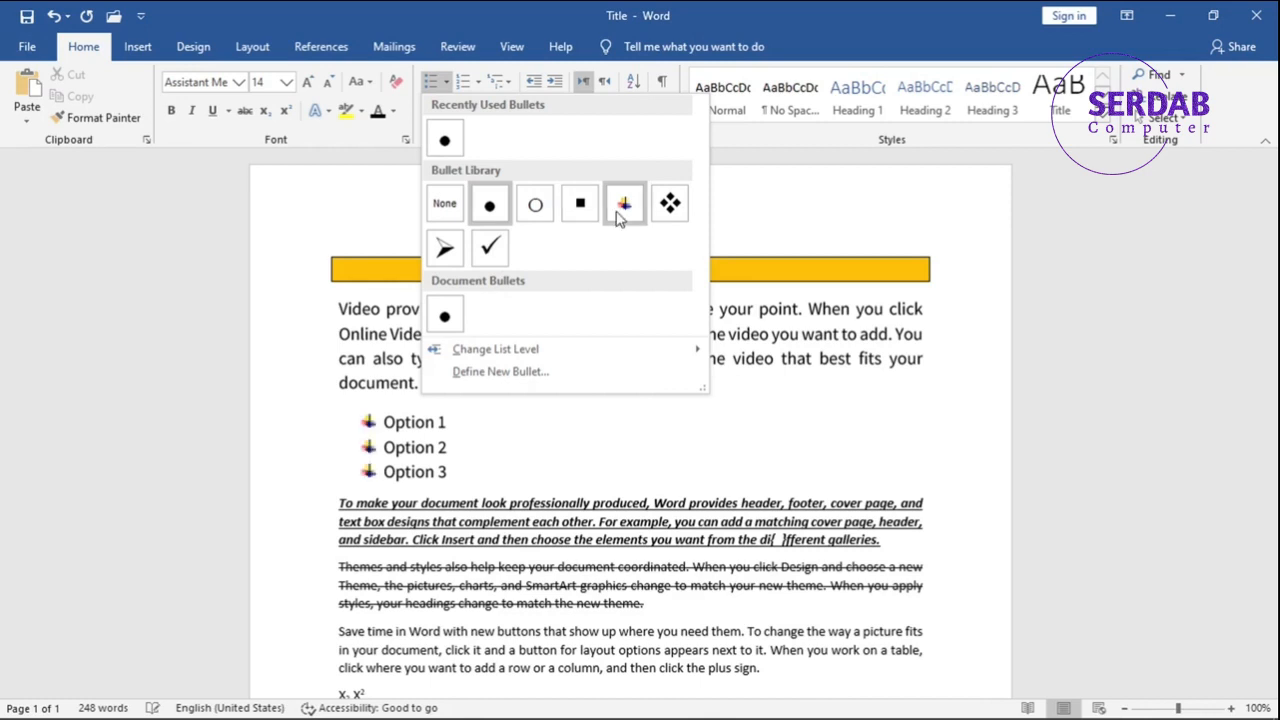
left_click(493, 251)
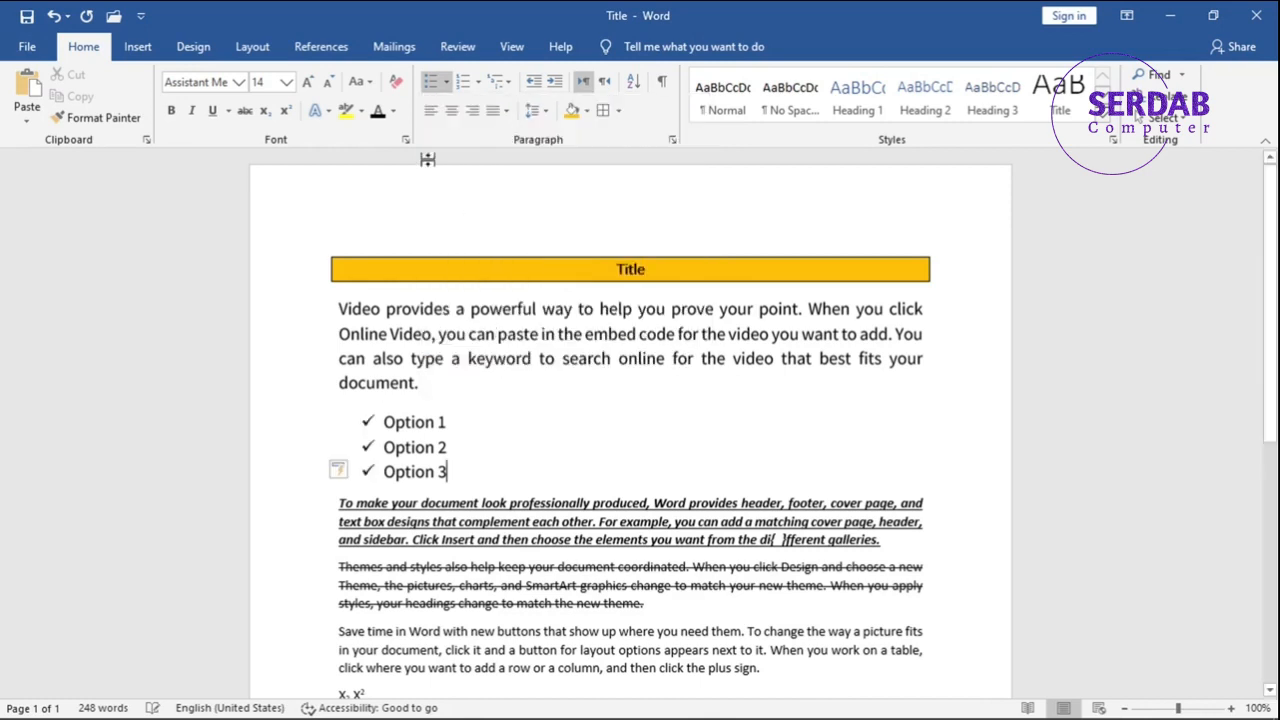
Examine the numbering formats, bullet styles and list level choices available for the options list.
left_click(478, 81)
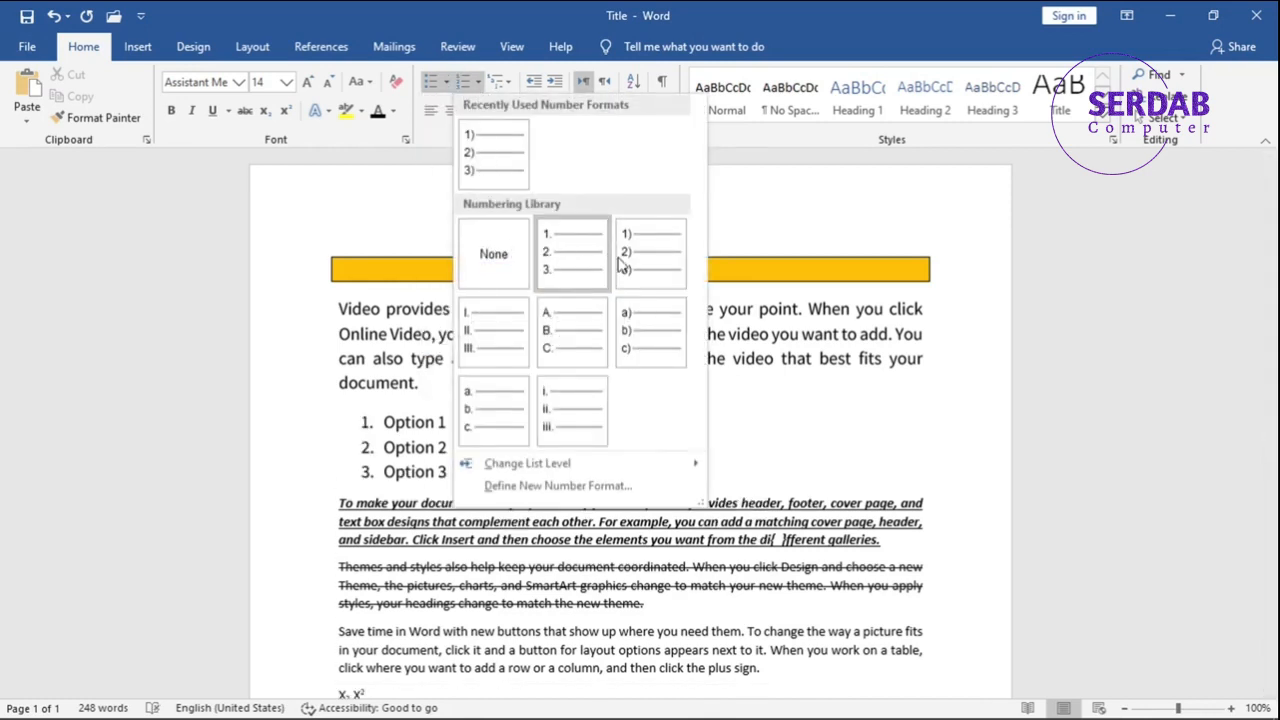
left_click(345, 402)
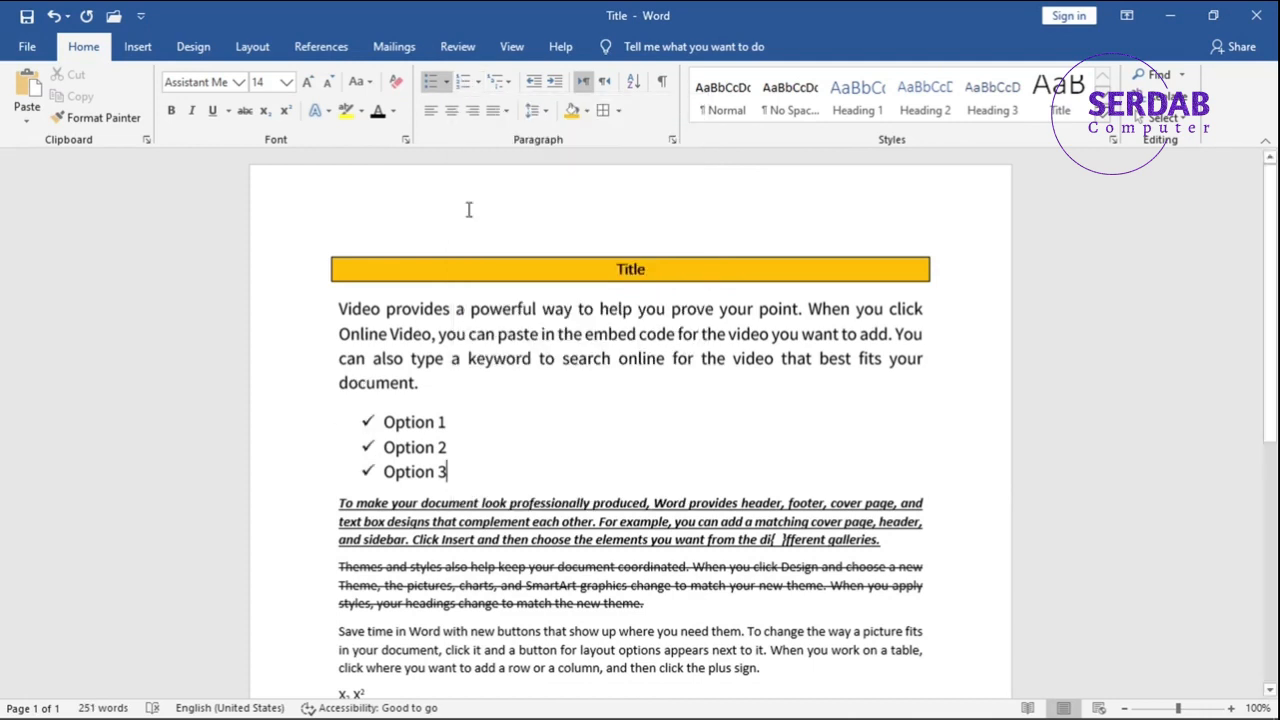
left_click(446, 81)
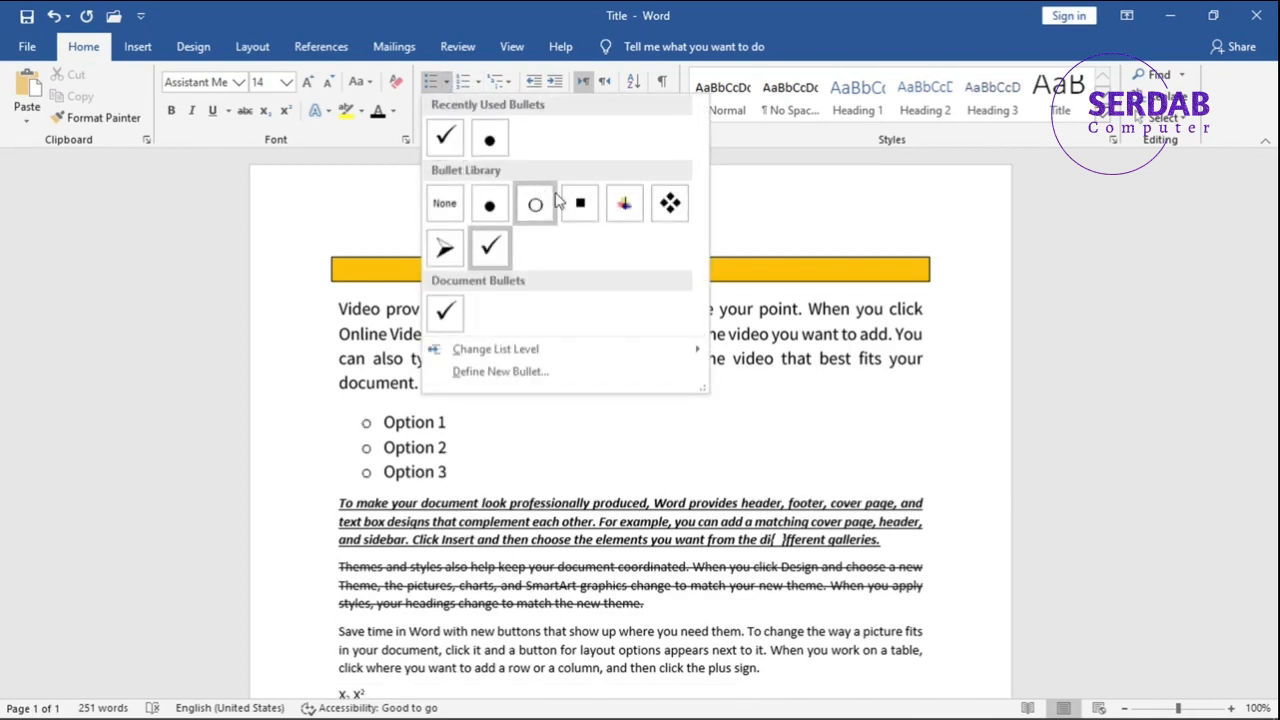
left_click(480, 82)
left_click(480, 82)
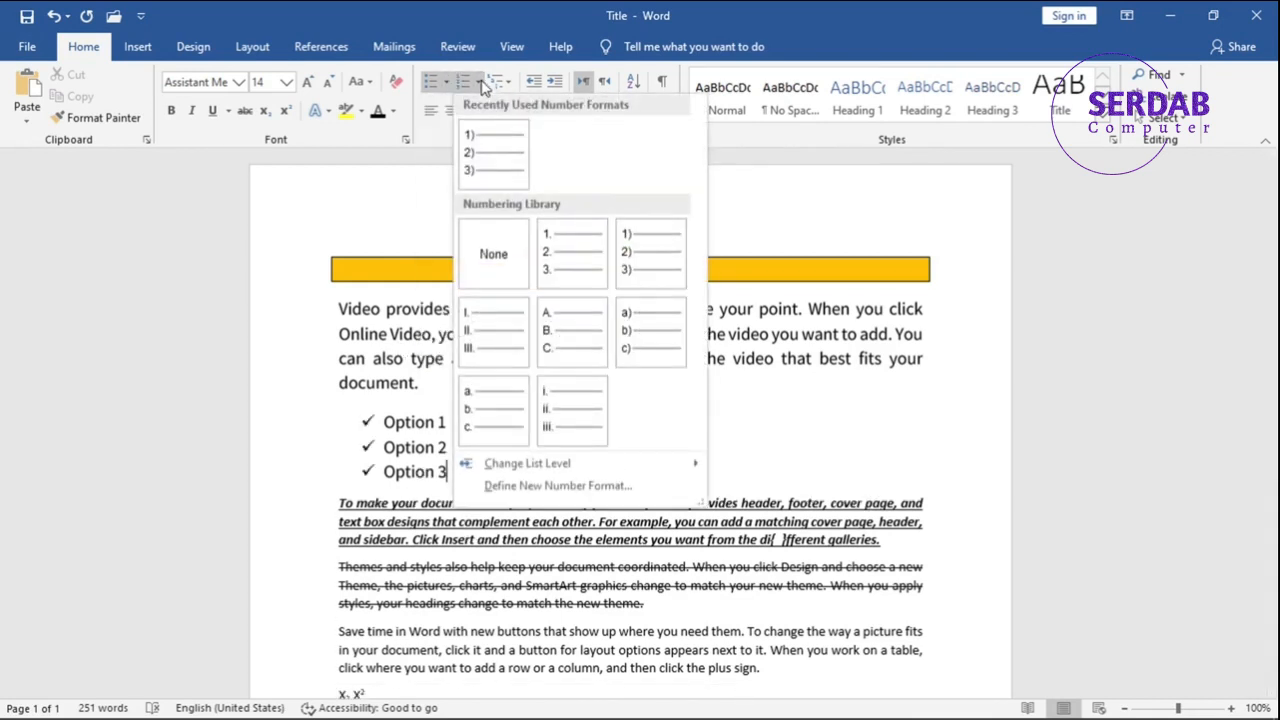
left_click(446, 82)
left_click(446, 82)
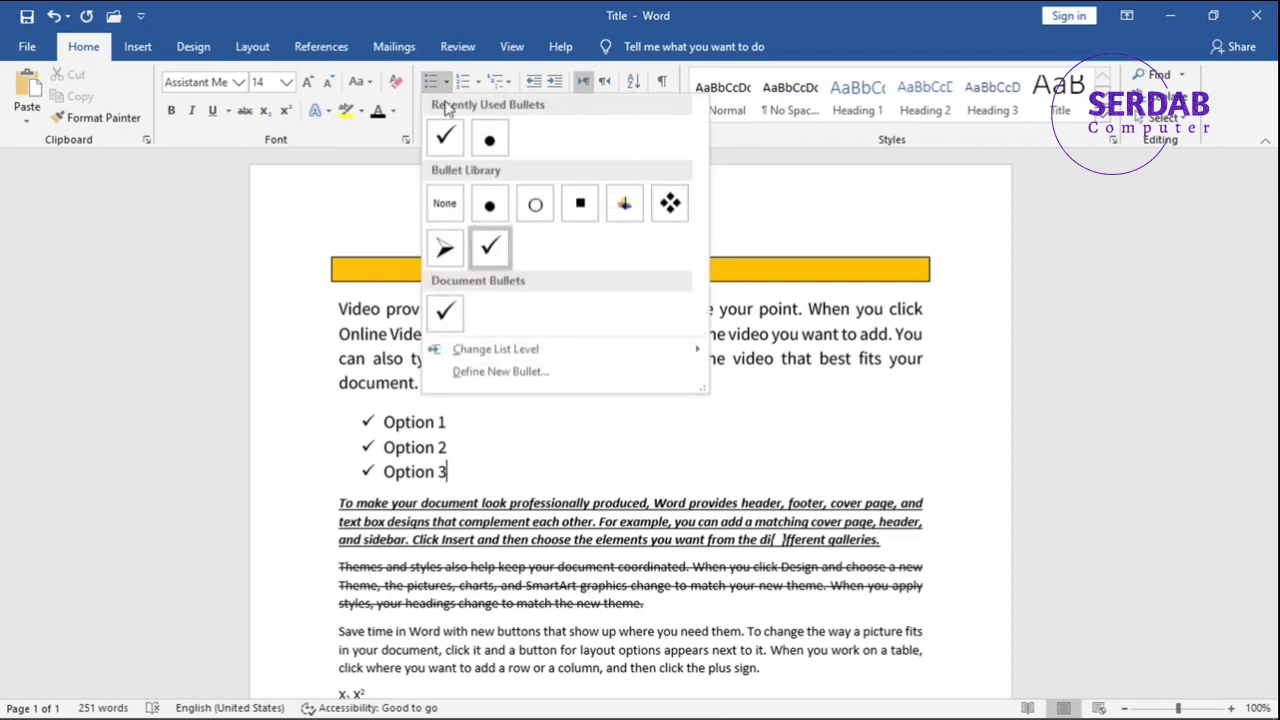
mouse_move(435, 358)
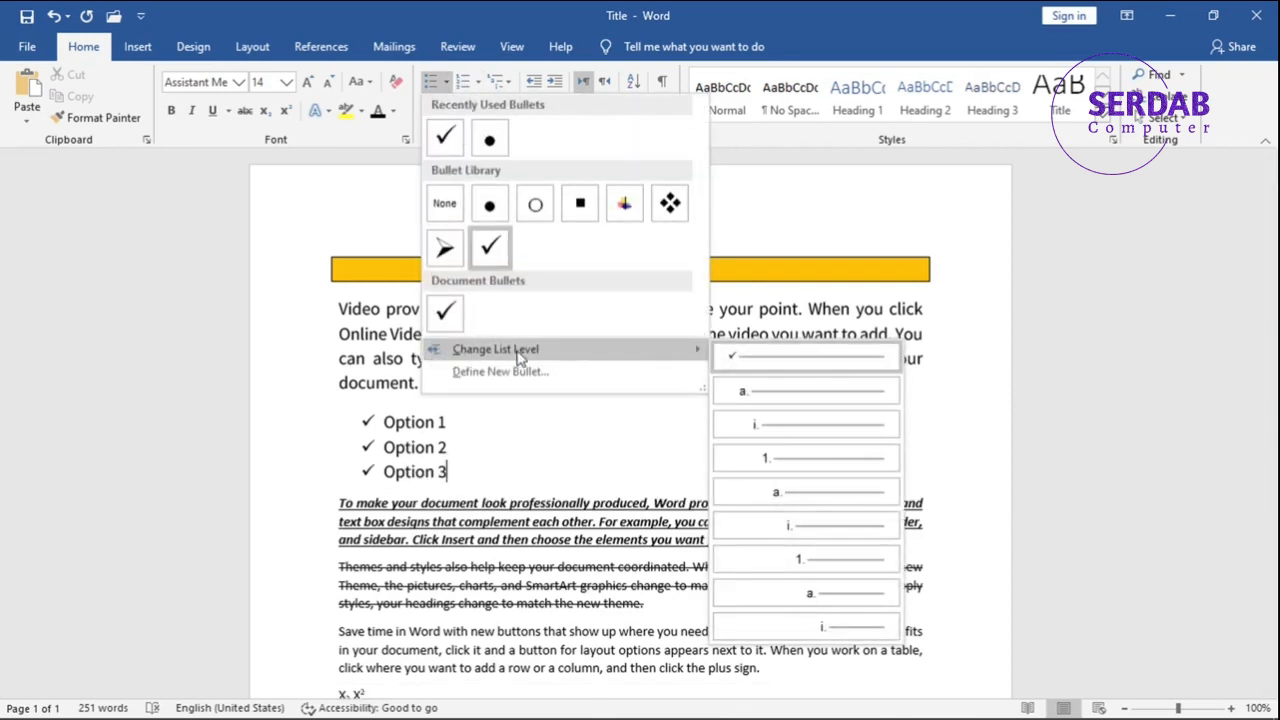
Demote the Option 2 item to the second list level.
left_click(397, 415)
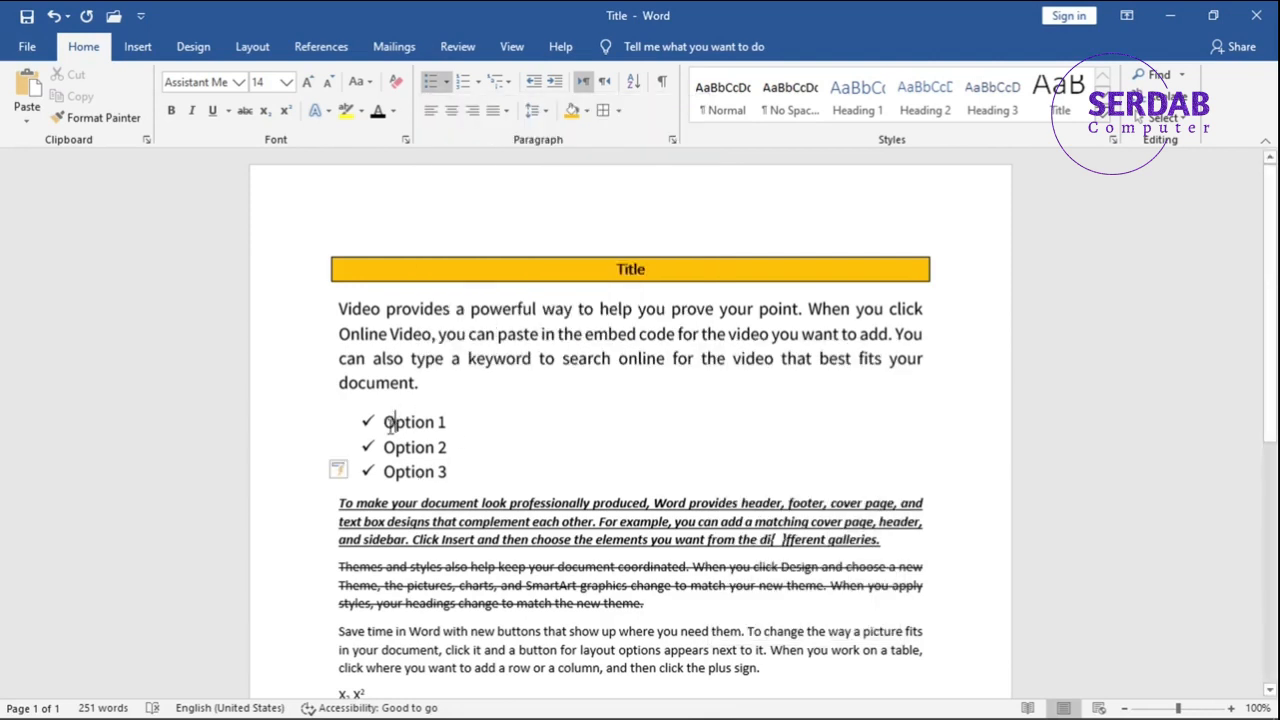
key("Tab")
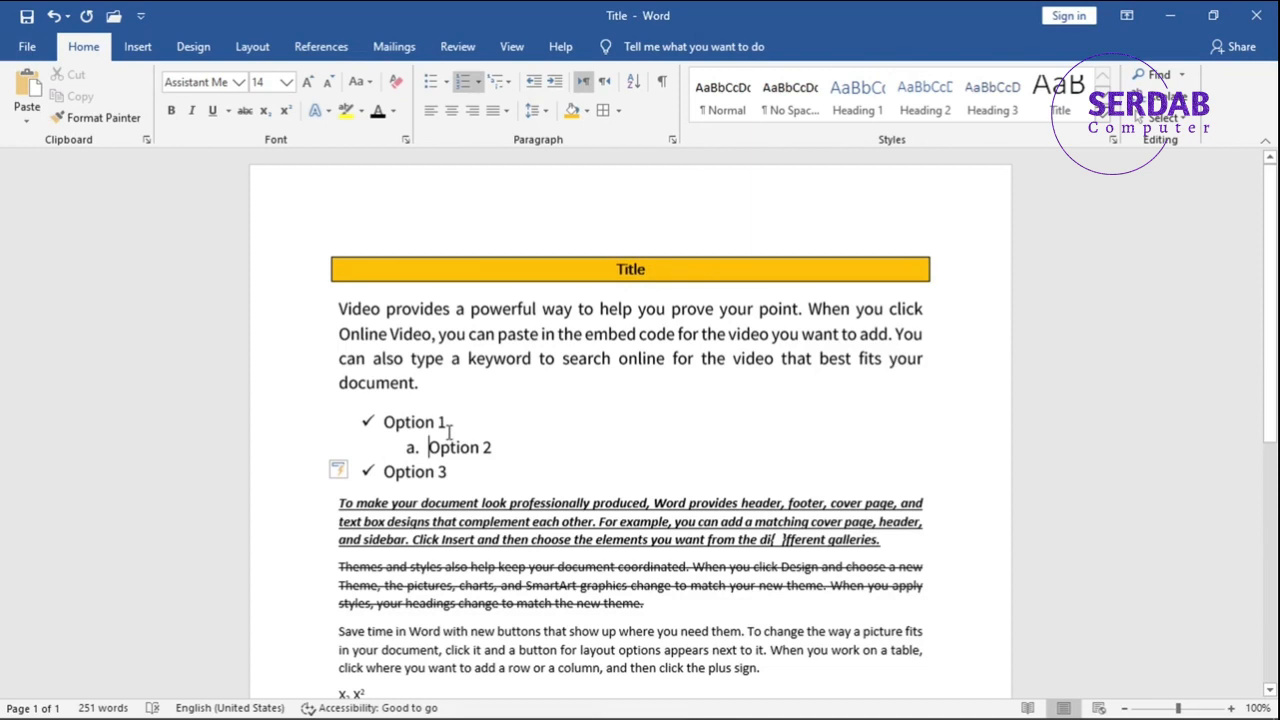
Start defining a new number format for the Option 2 sub-item with the number style 1, 2, 3.
left_click(478, 82)
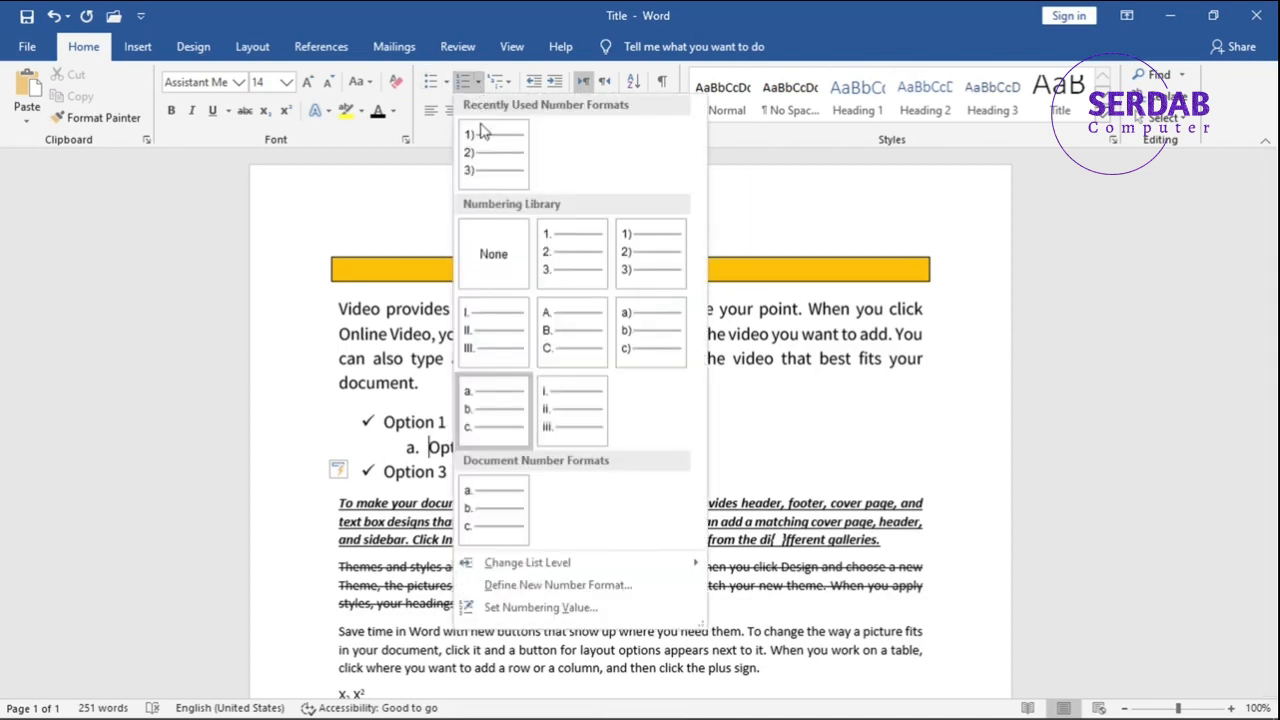
mouse_move(634, 563)
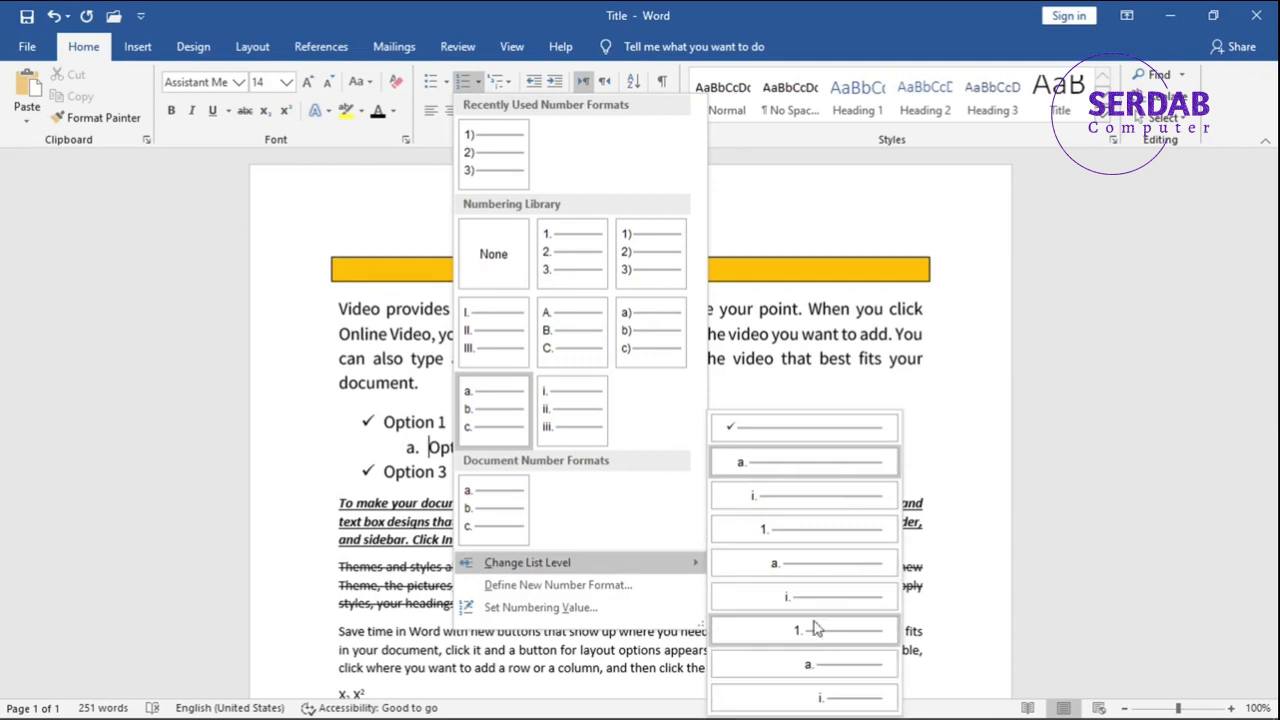
left_click(605, 590)
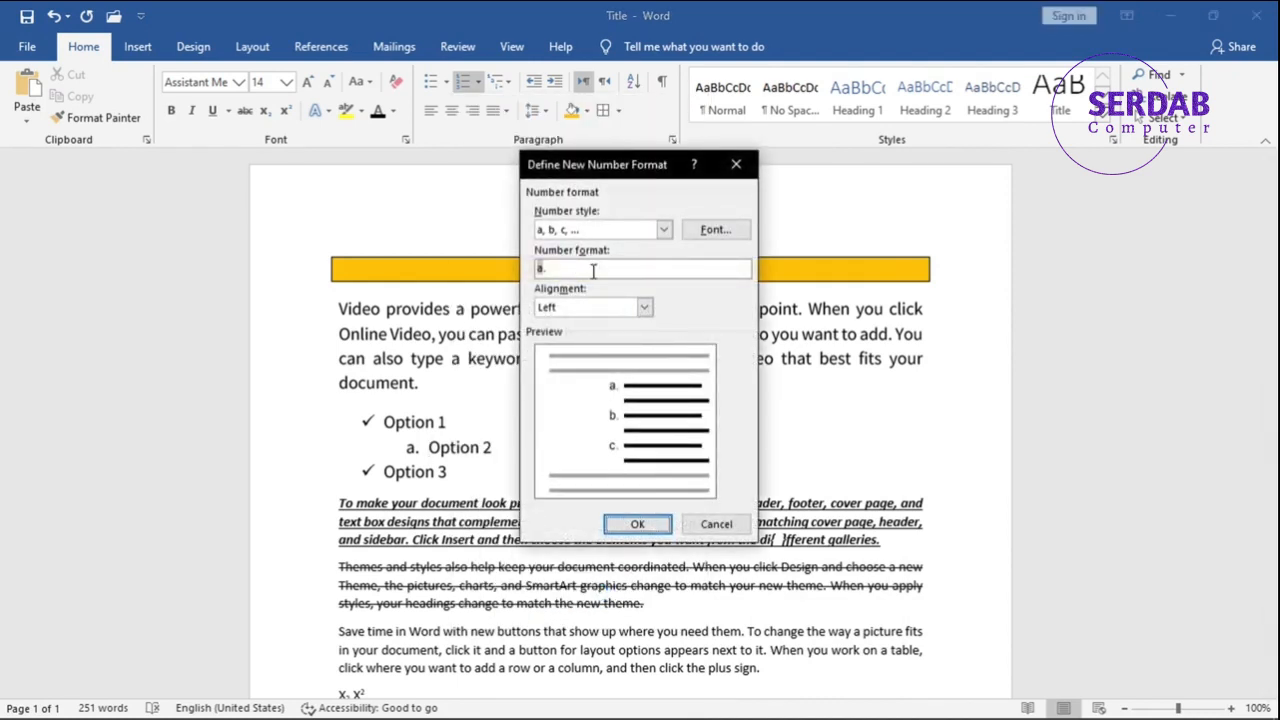
left_click(577, 231)
left_click(577, 246)
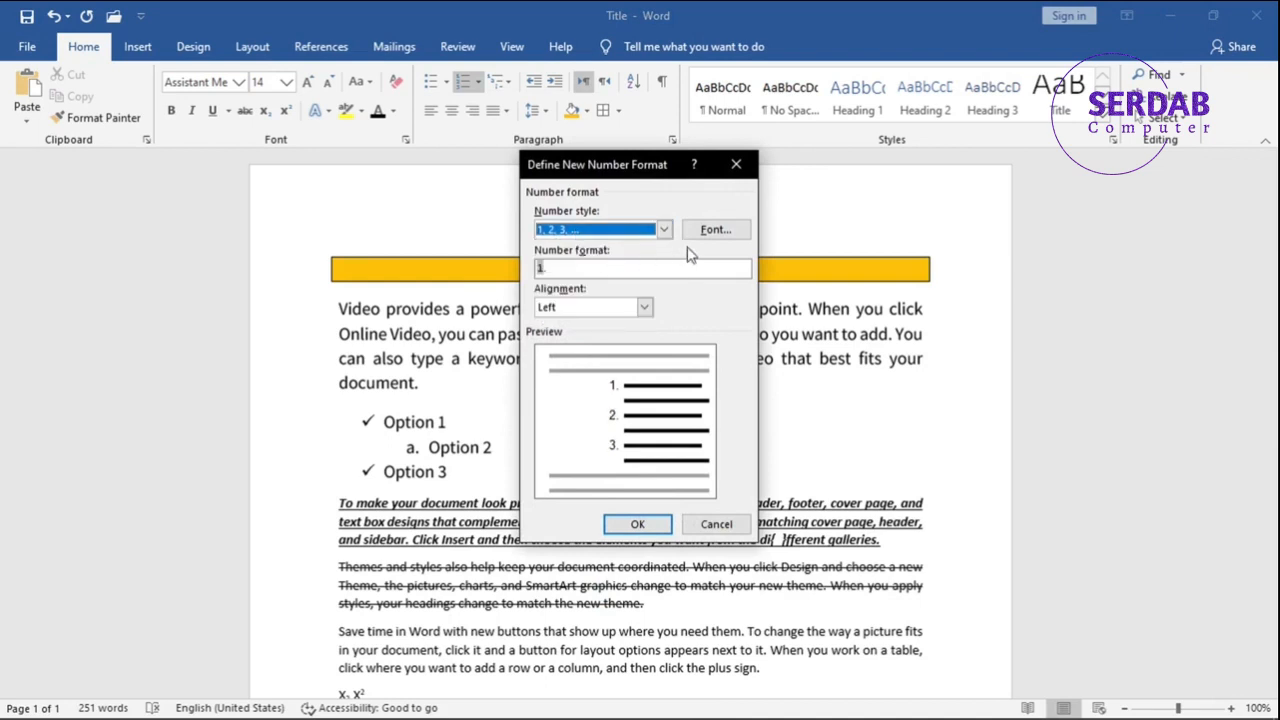
Examine the font settings for the new number format and cancel them without changes.
left_click(716, 231)
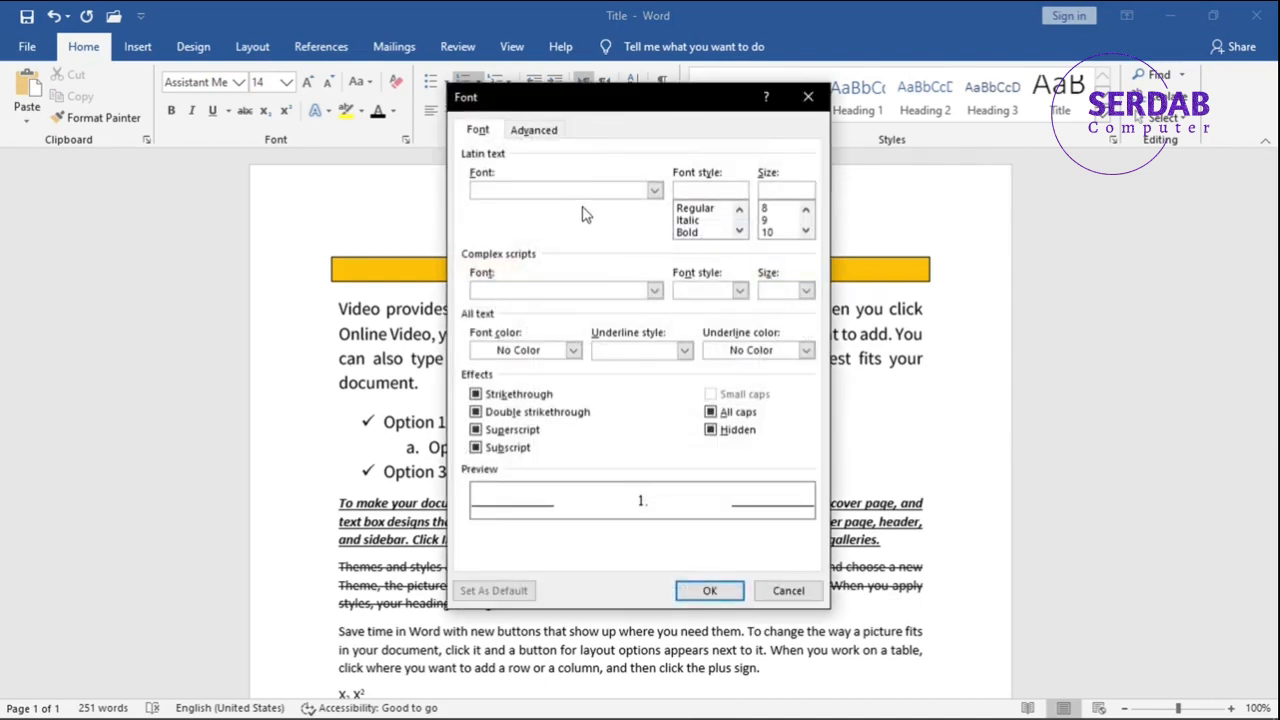
left_click(500, 291)
left_click(784, 591)
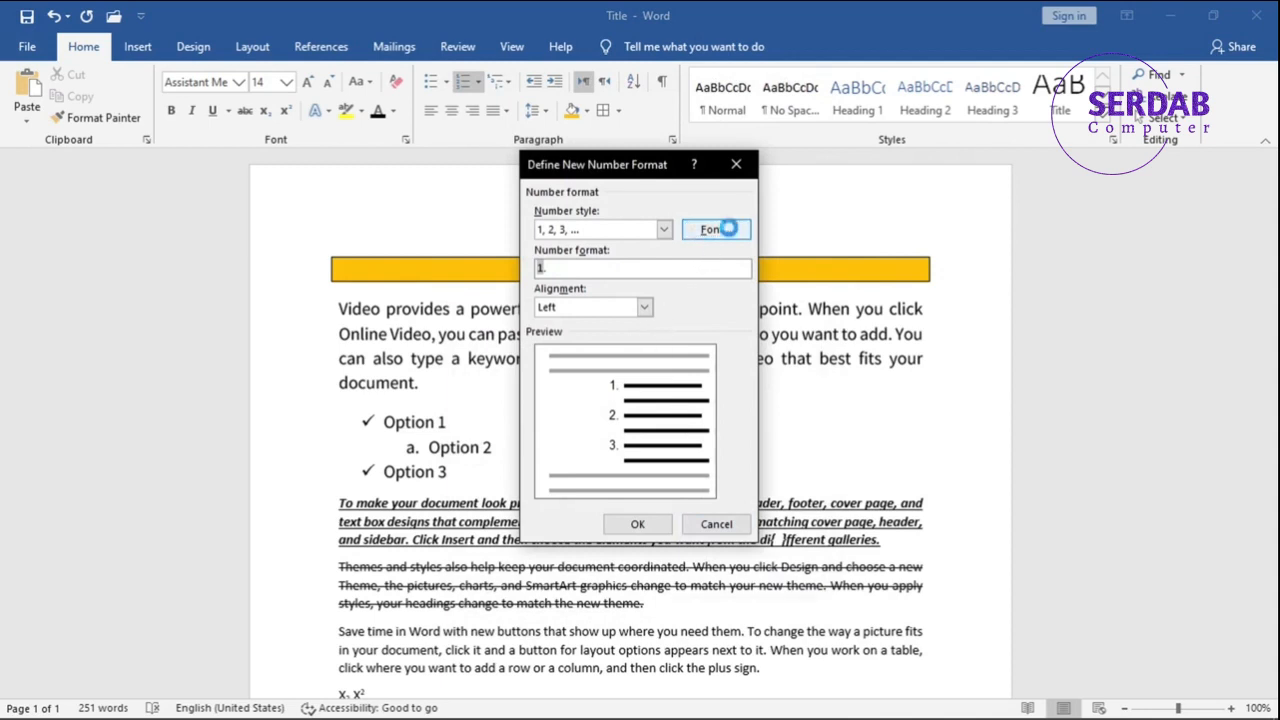
left_click(716, 230)
left_click(655, 191)
left_click(655, 191)
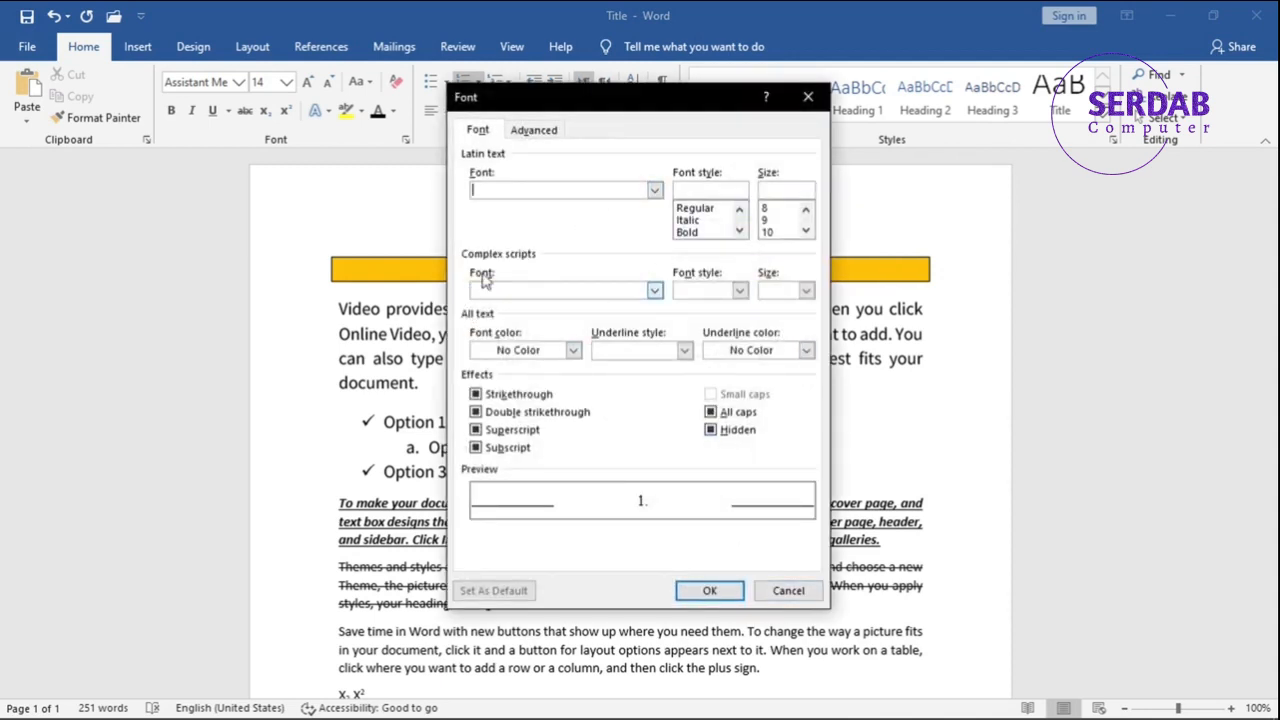
left_click(490, 188)
left_click(786, 590)
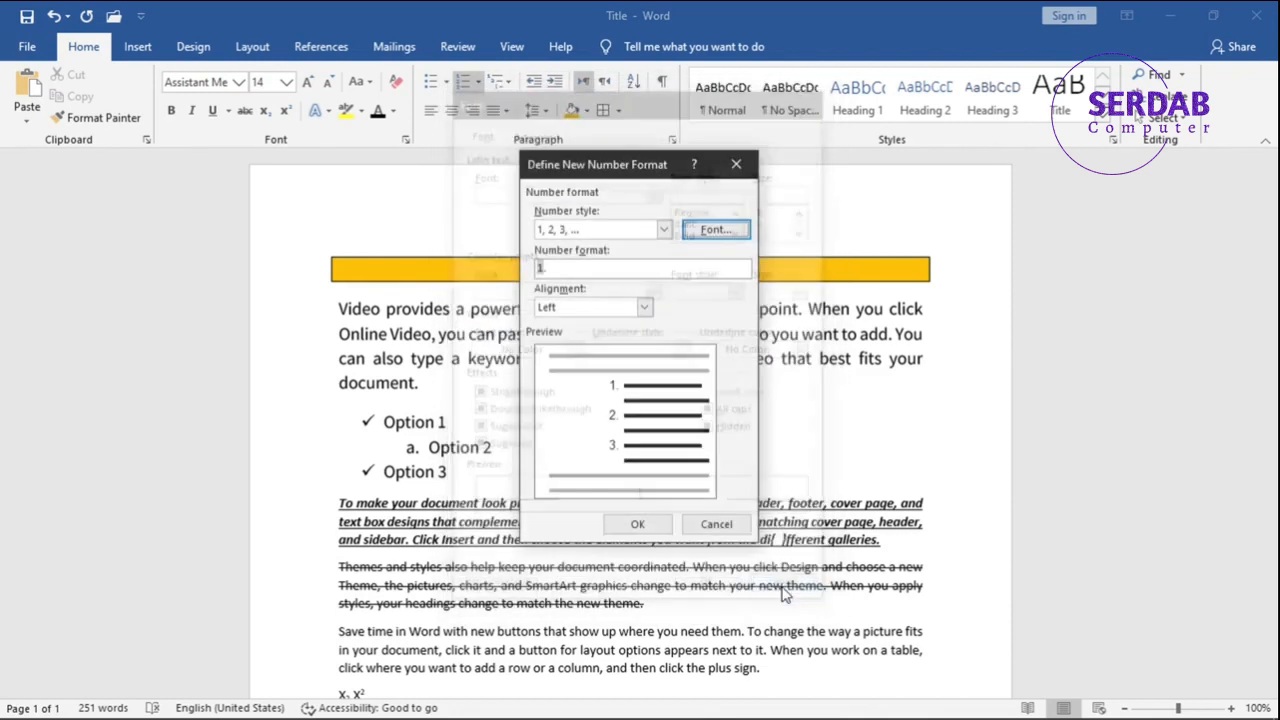
Set the new number format's alignment to Right and check its font settings without changing them.
left_click(595, 308)
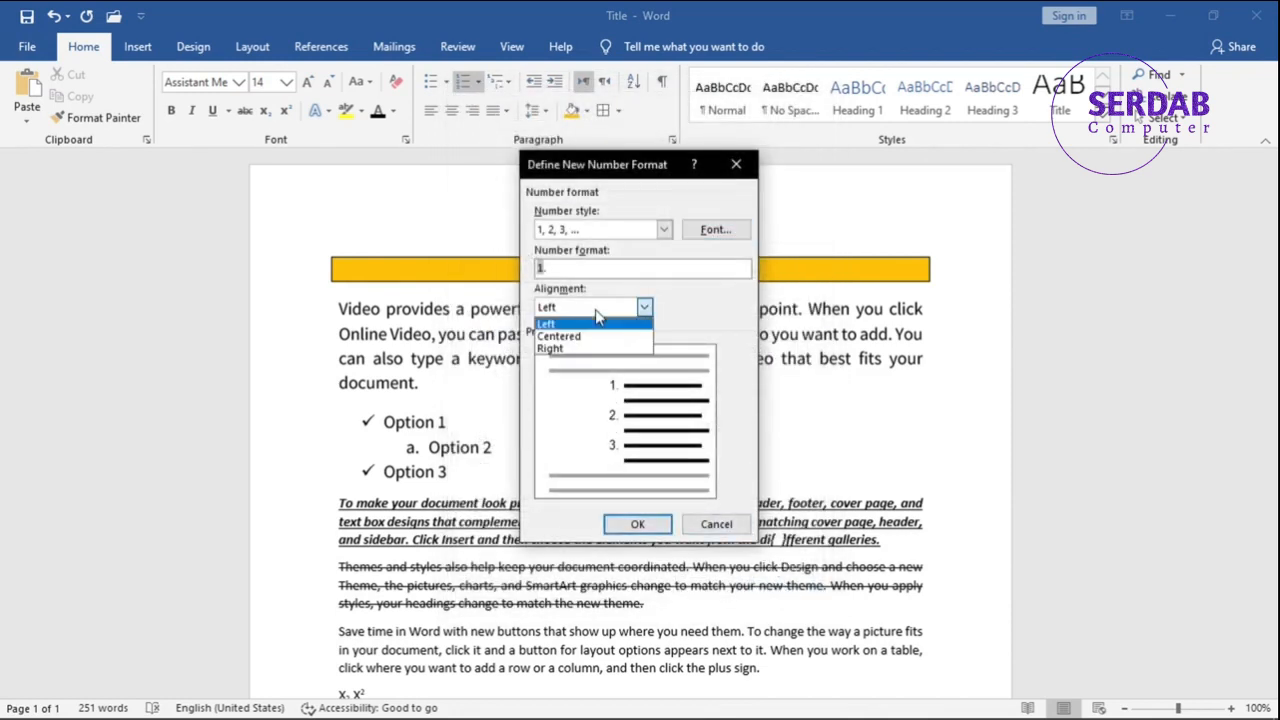
left_click(578, 346)
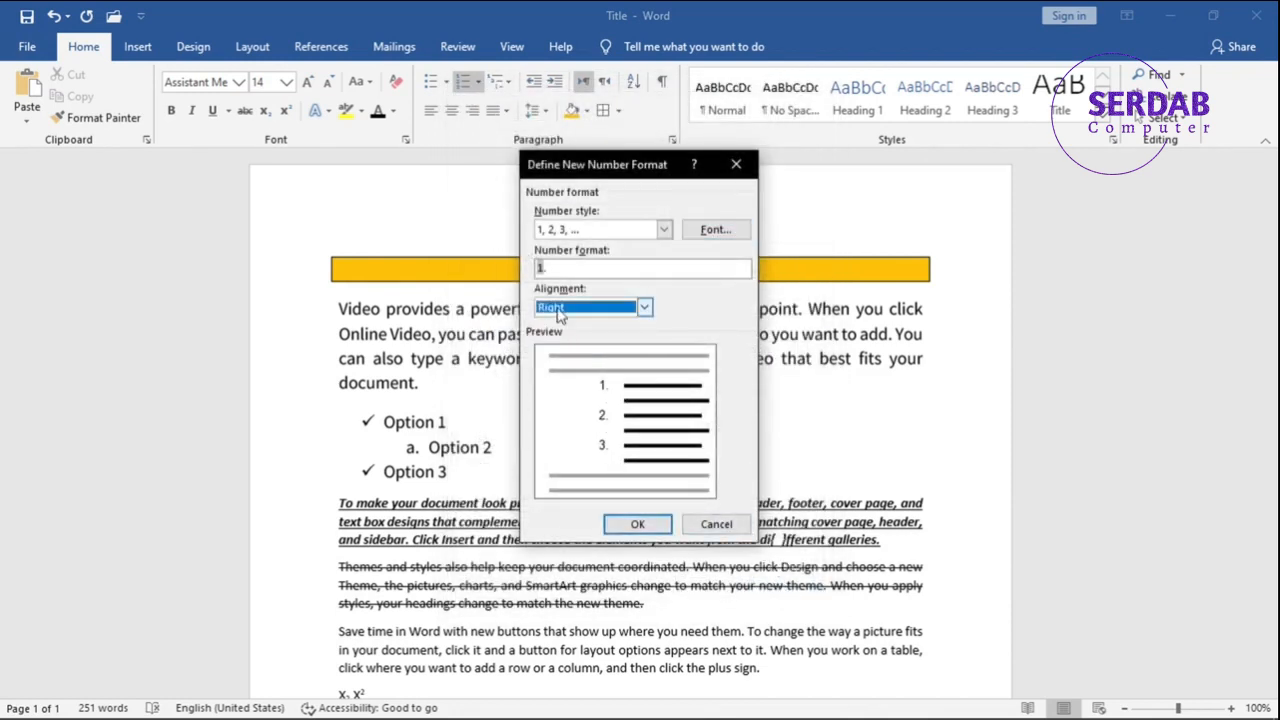
left_click(710, 231)
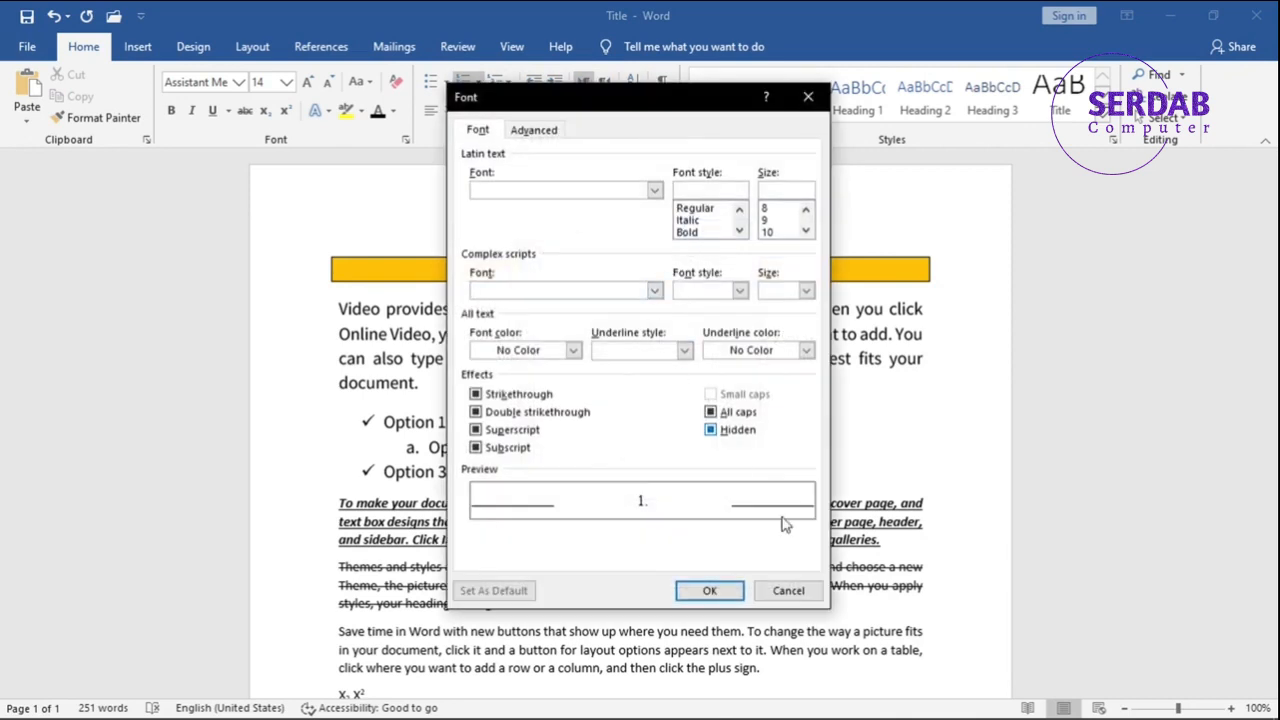
left_click(776, 589)
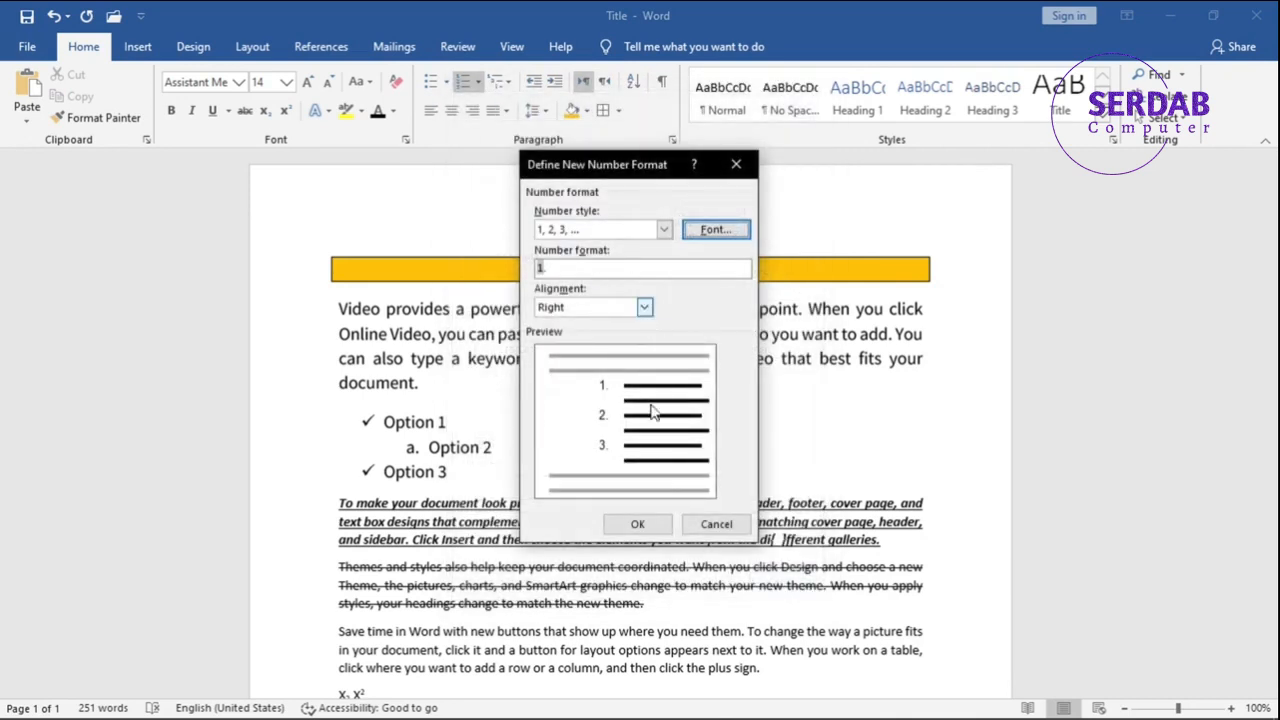
Try the Arabic letter number style for the new format, check its font settings, and cancel the format definition.
left_click(600, 231)
left_click(645, 258)
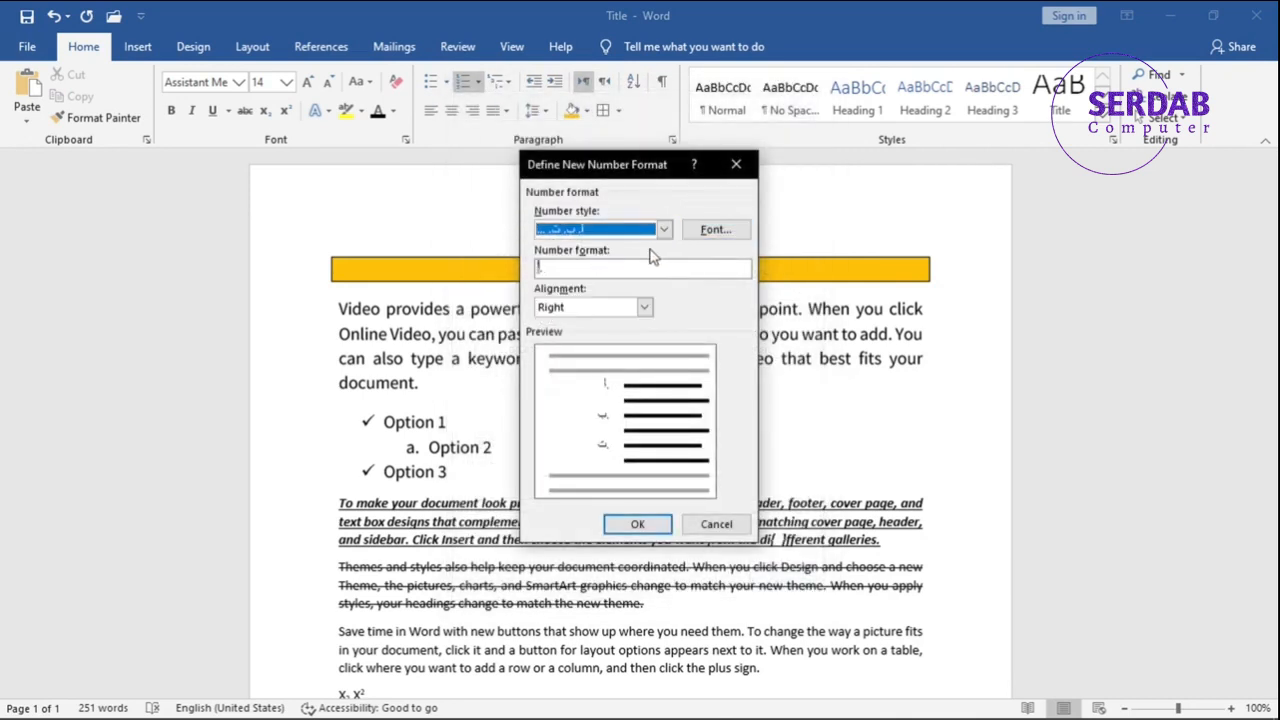
left_click(706, 232)
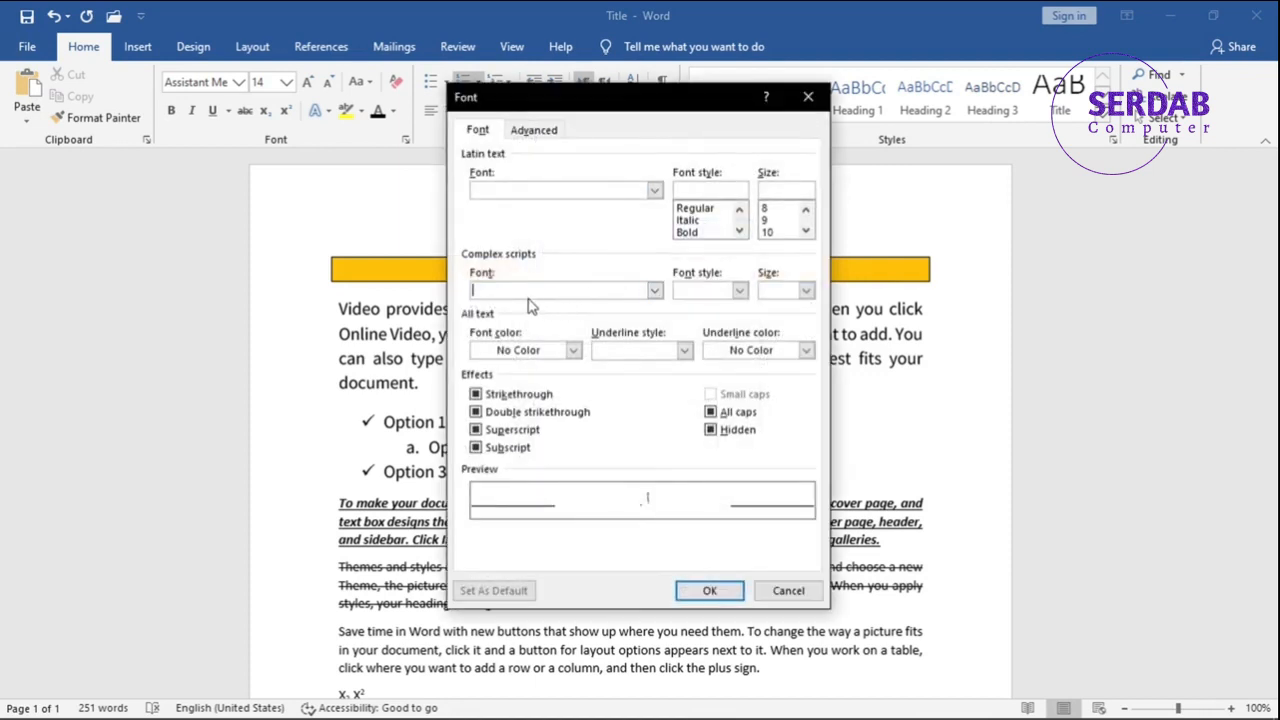
left_click(788, 591)
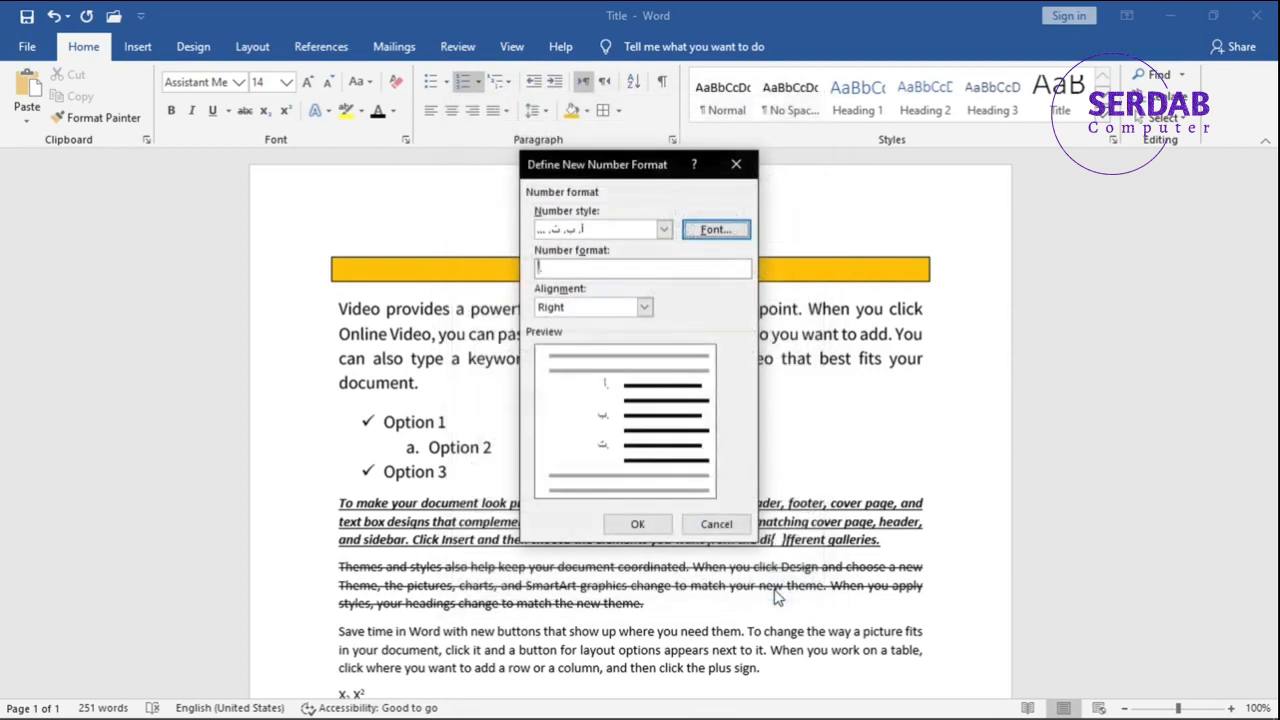
left_click(733, 538)
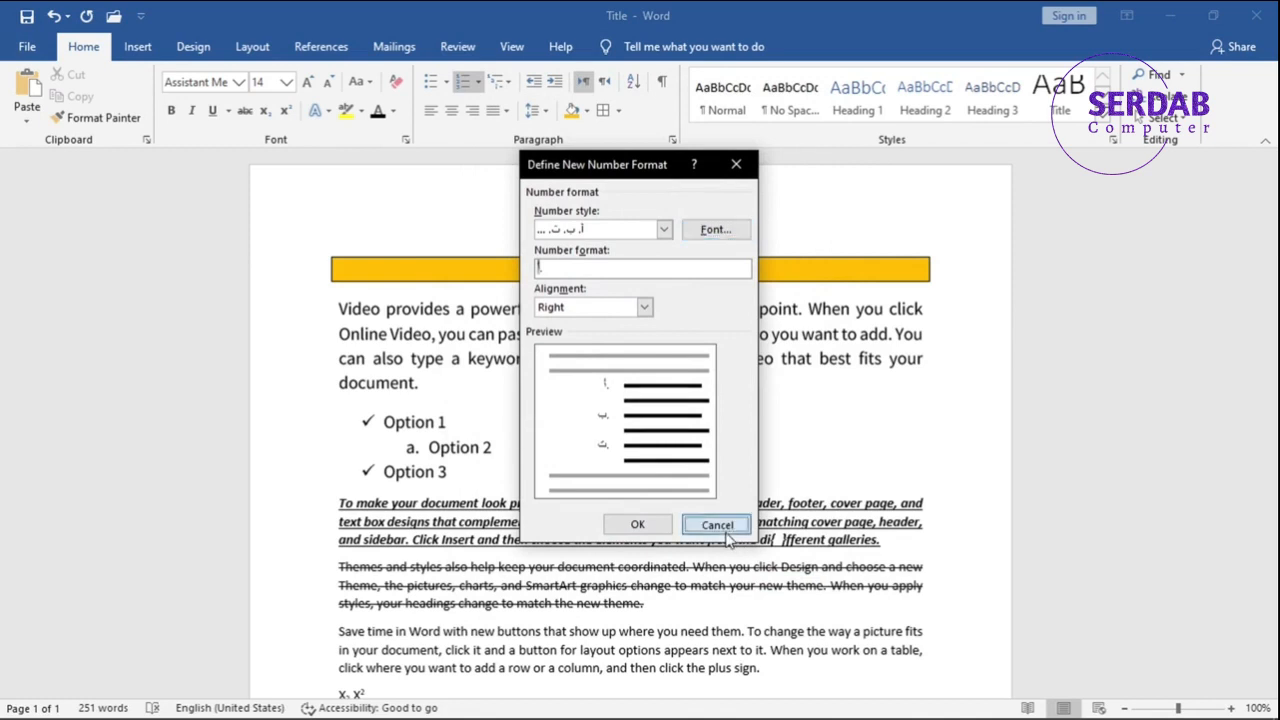
Examine the multilevel list styles available in the list library without applying one.
left_click(486, 76)
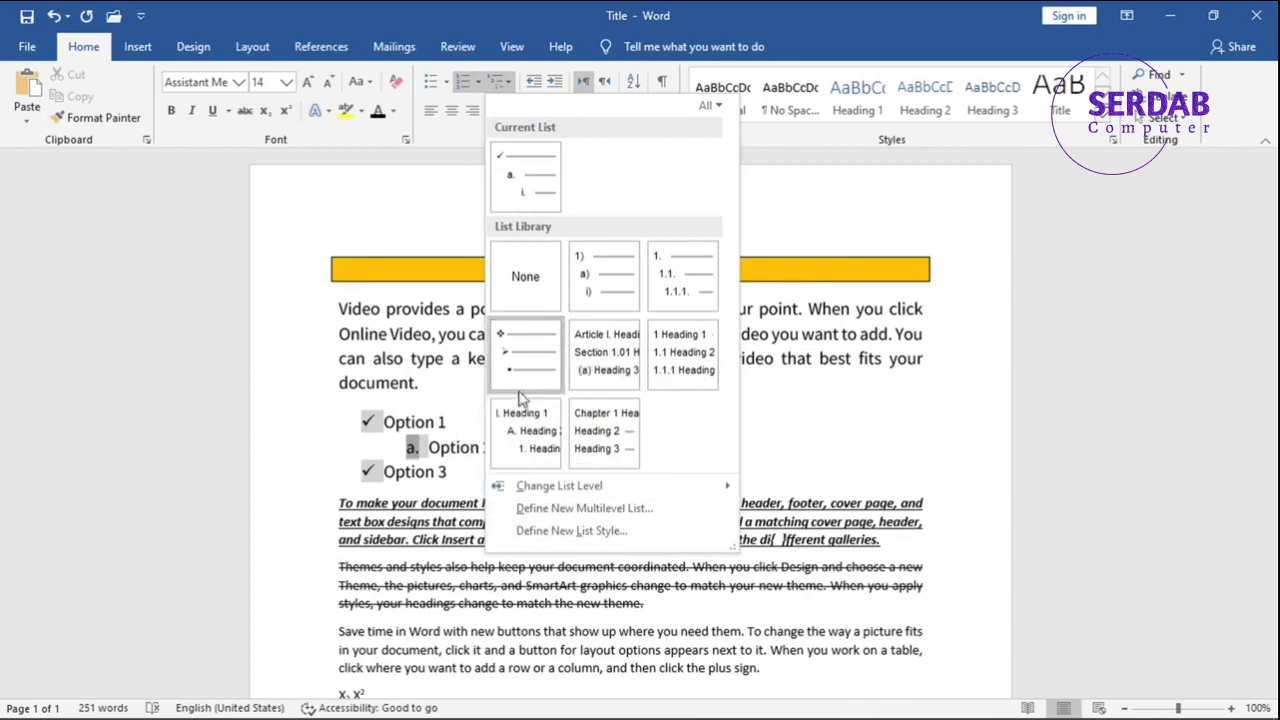
mouse_move(673, 380)
mouse_move(683, 300)
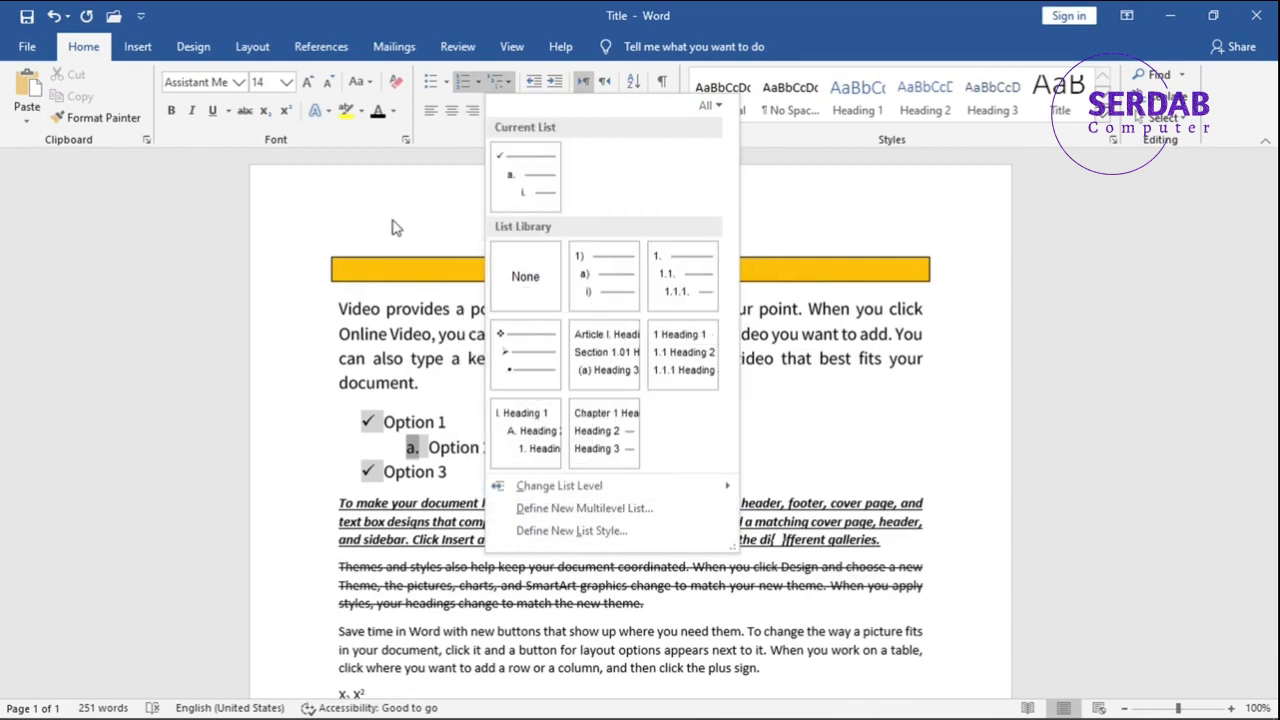
left_click(384, 370)
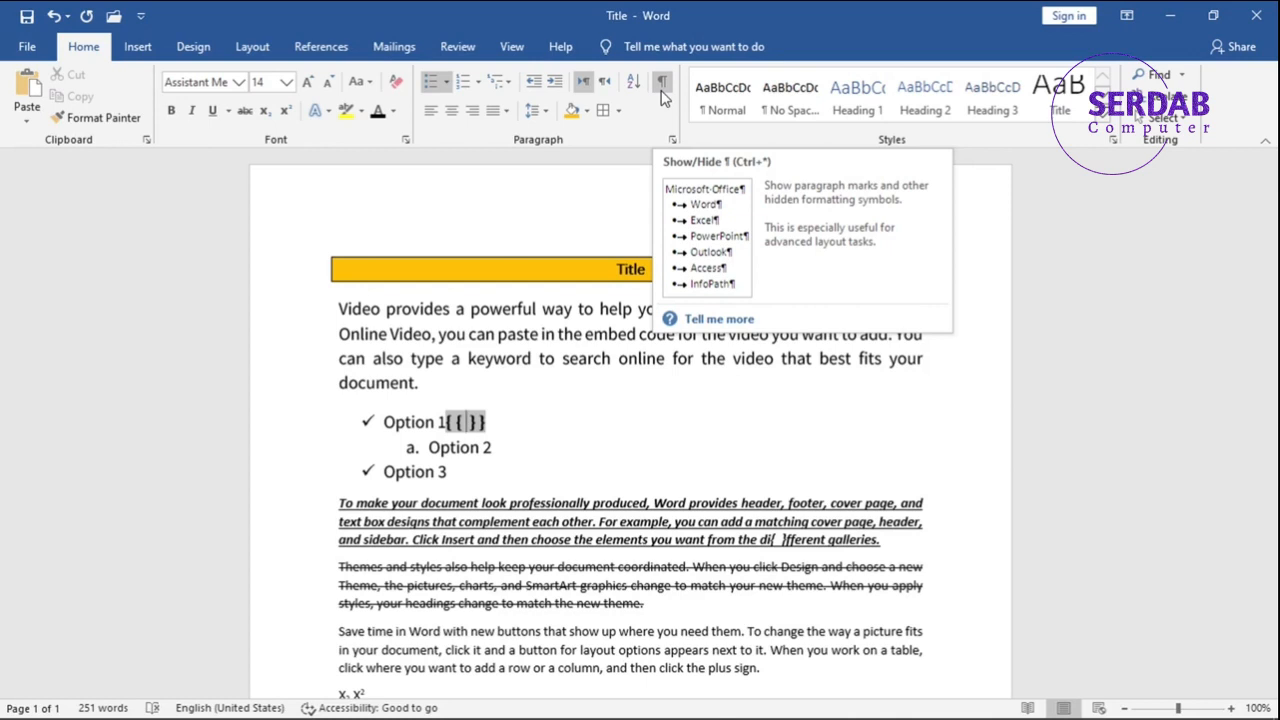
Show the paragraph marks and hidden formatting symbols, inspect them in the title and body text, and hide them again.
left_click(662, 82)
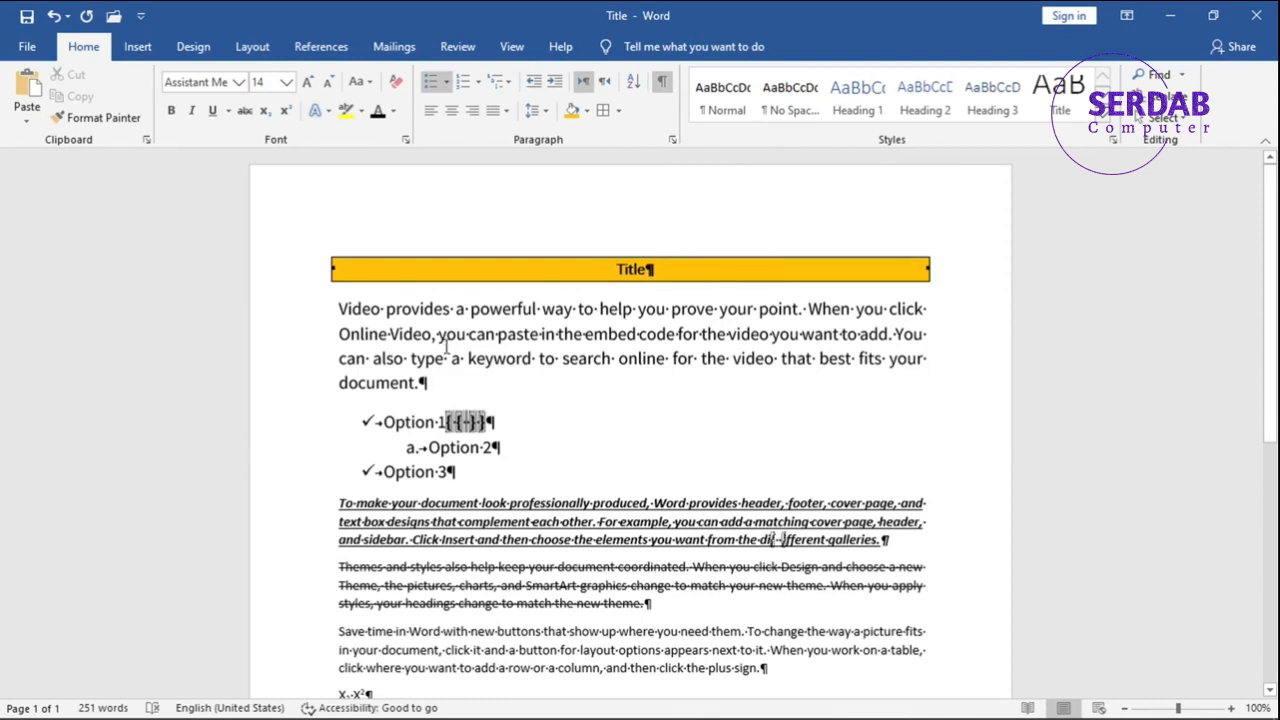
left_click(647, 270)
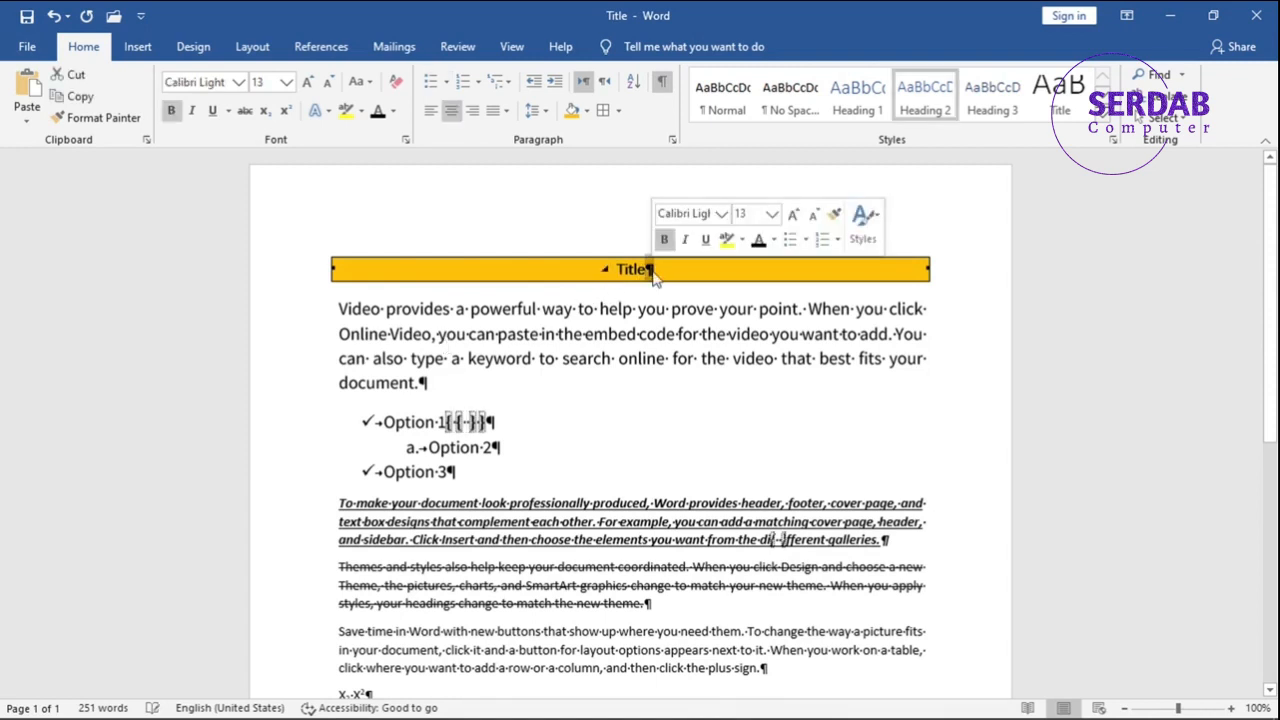
left_click(598, 310)
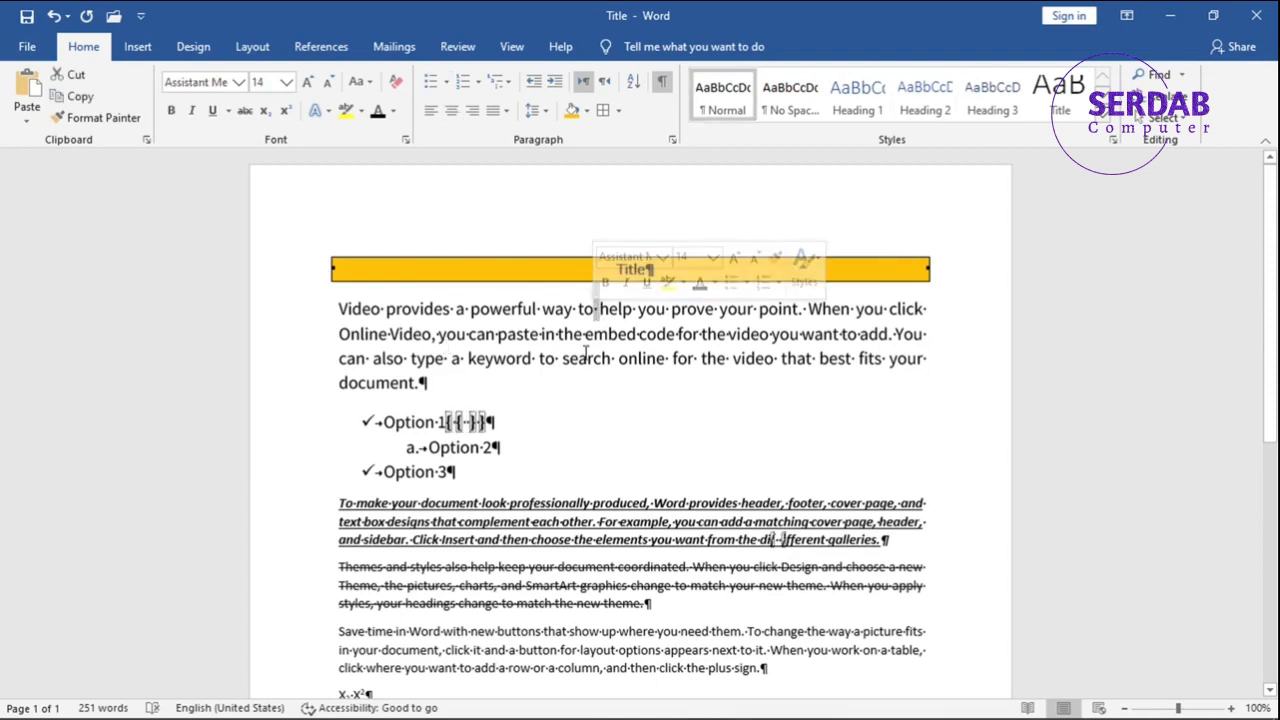
scroll(713, 384, "down", 3)
scroll(713, 384, "up", 3)
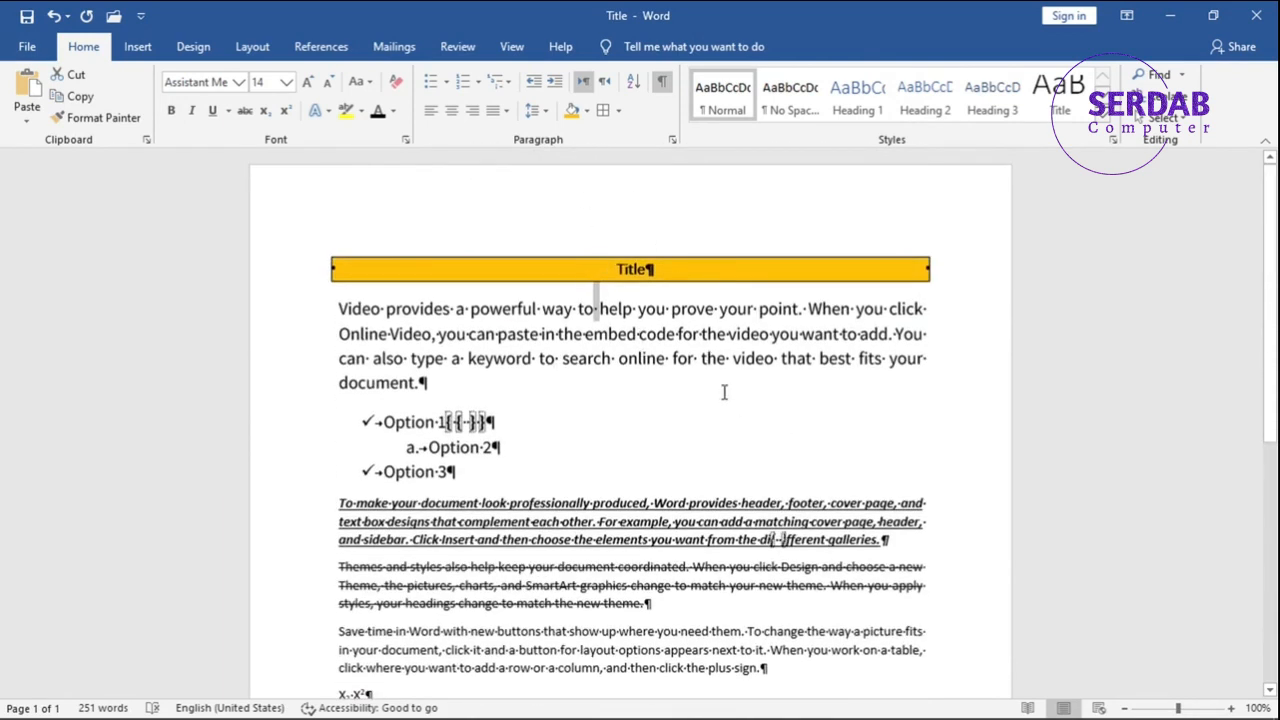
left_click(660, 88)
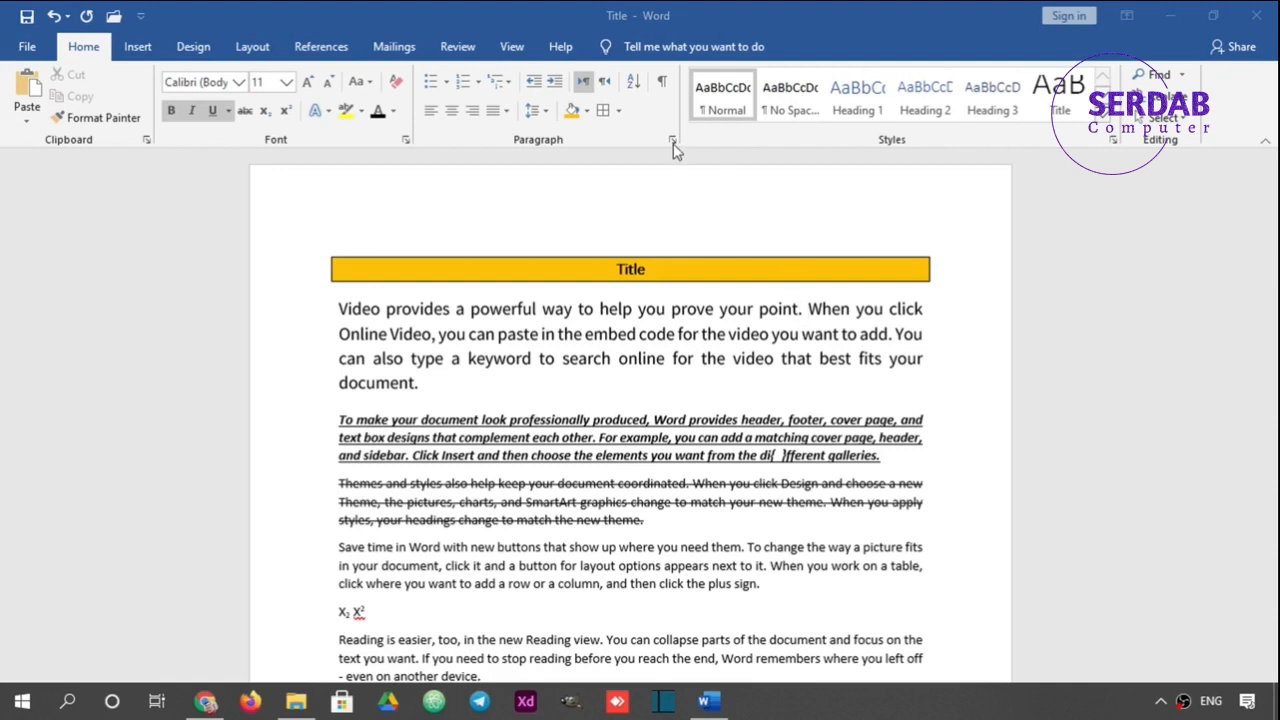
Open the paragraph settings for the bold italic underlined paragraph and review its line and page break and alignment options.
left_click(673, 142)
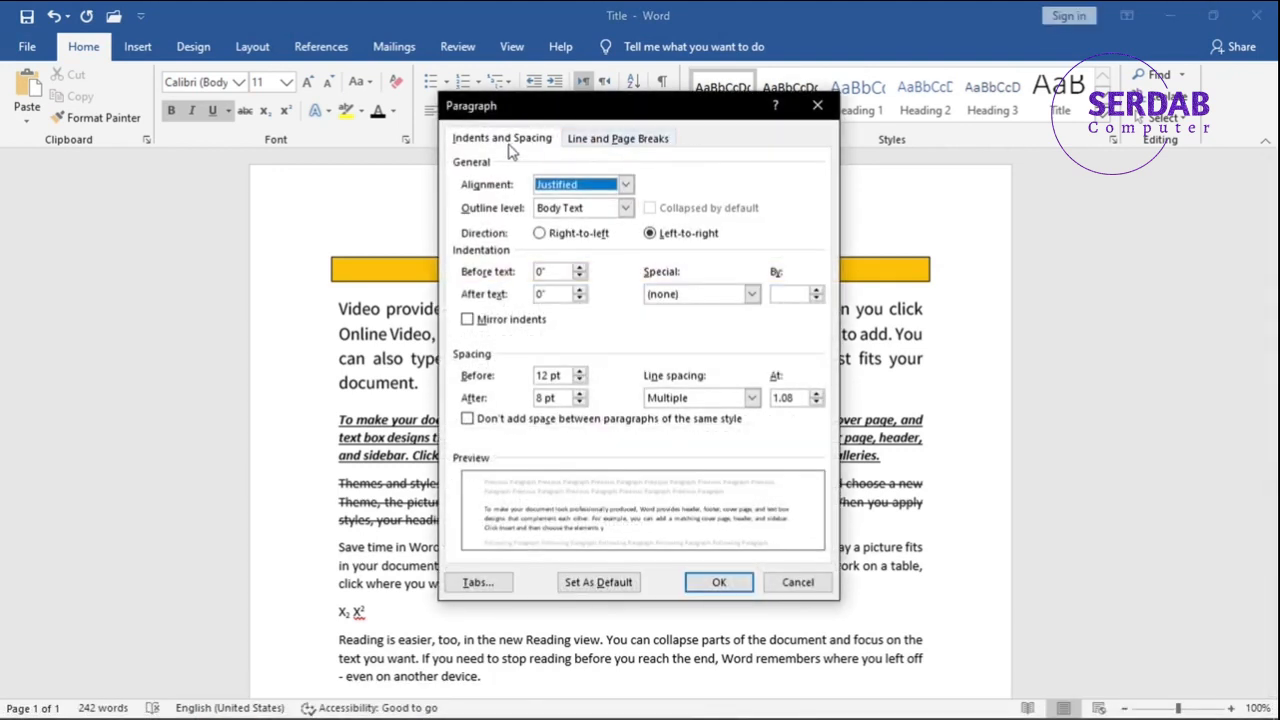
left_click(615, 140)
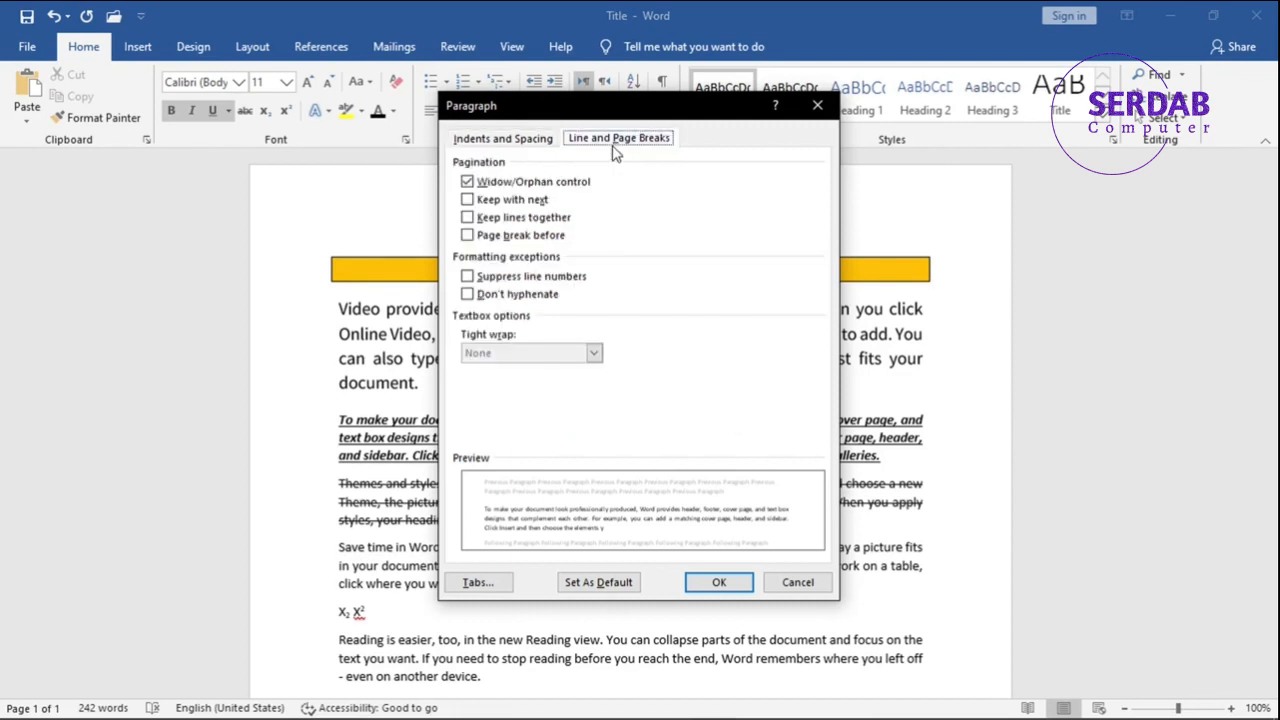
left_click(520, 145)
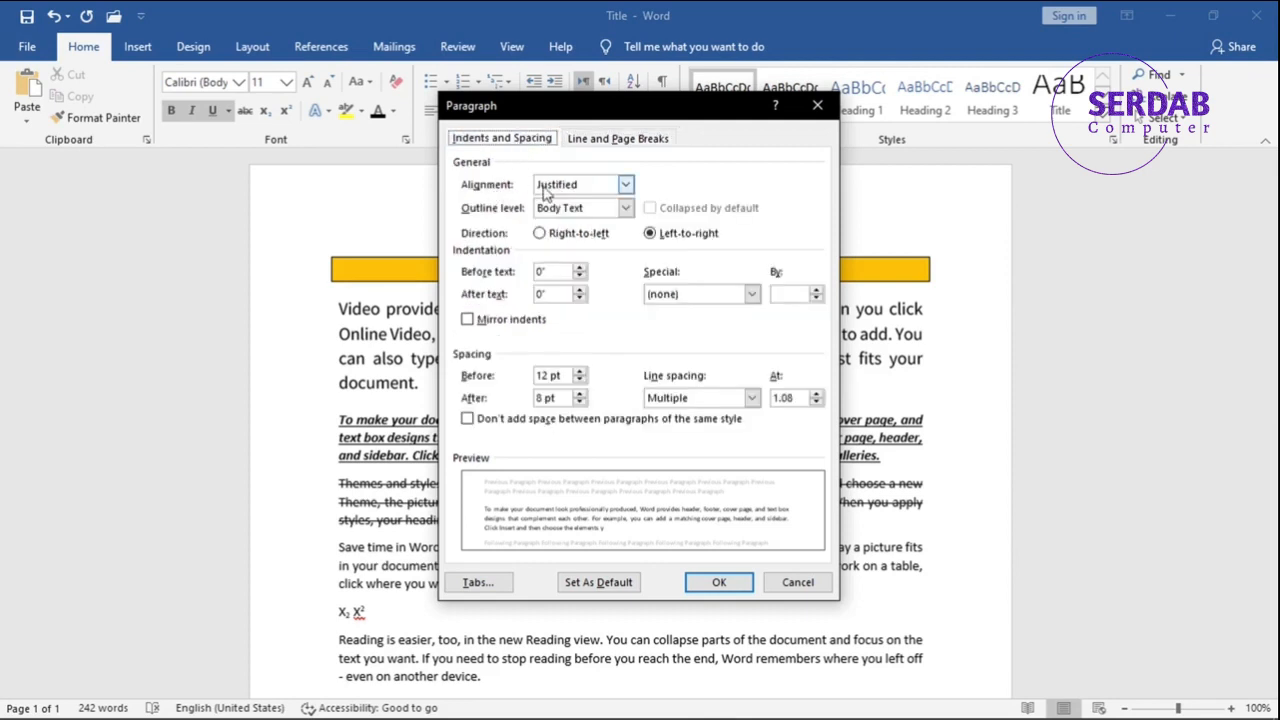
left_click(575, 186)
left_click(568, 190)
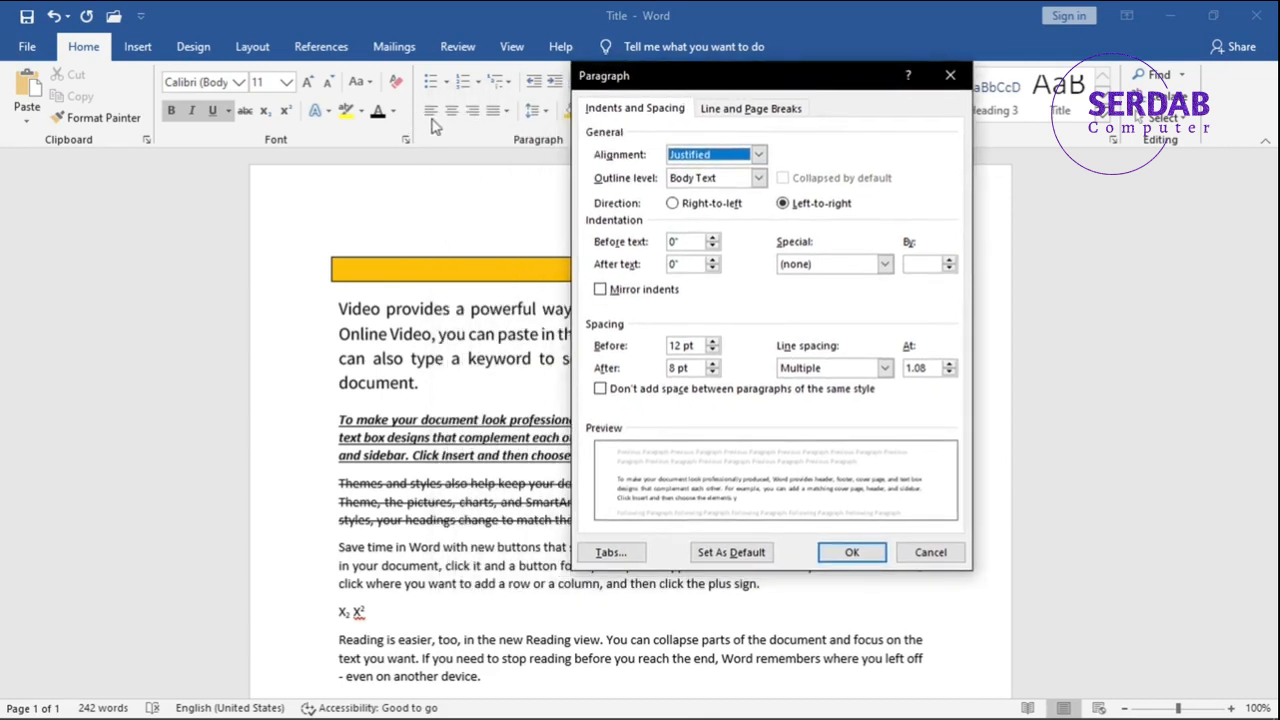
Try outline levels such as Level 1 and Level 2 for the paragraph and return it to Body Text.
left_click(697, 180)
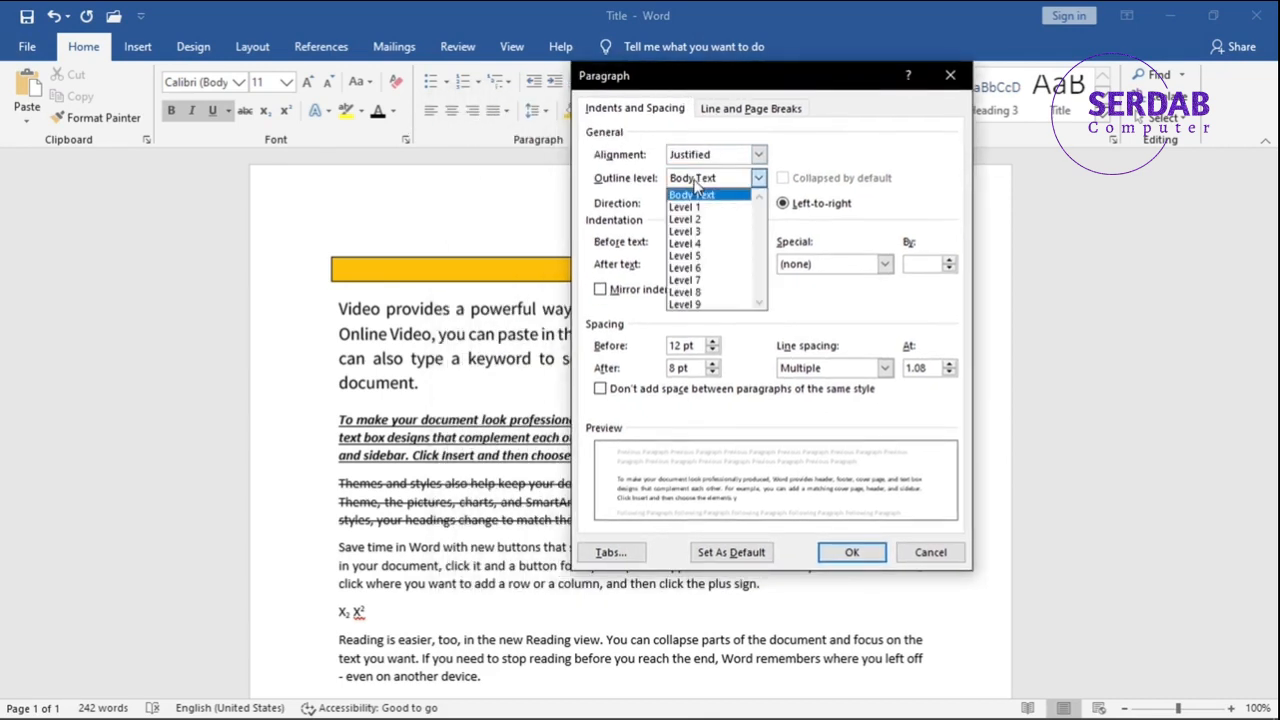
left_click(706, 208)
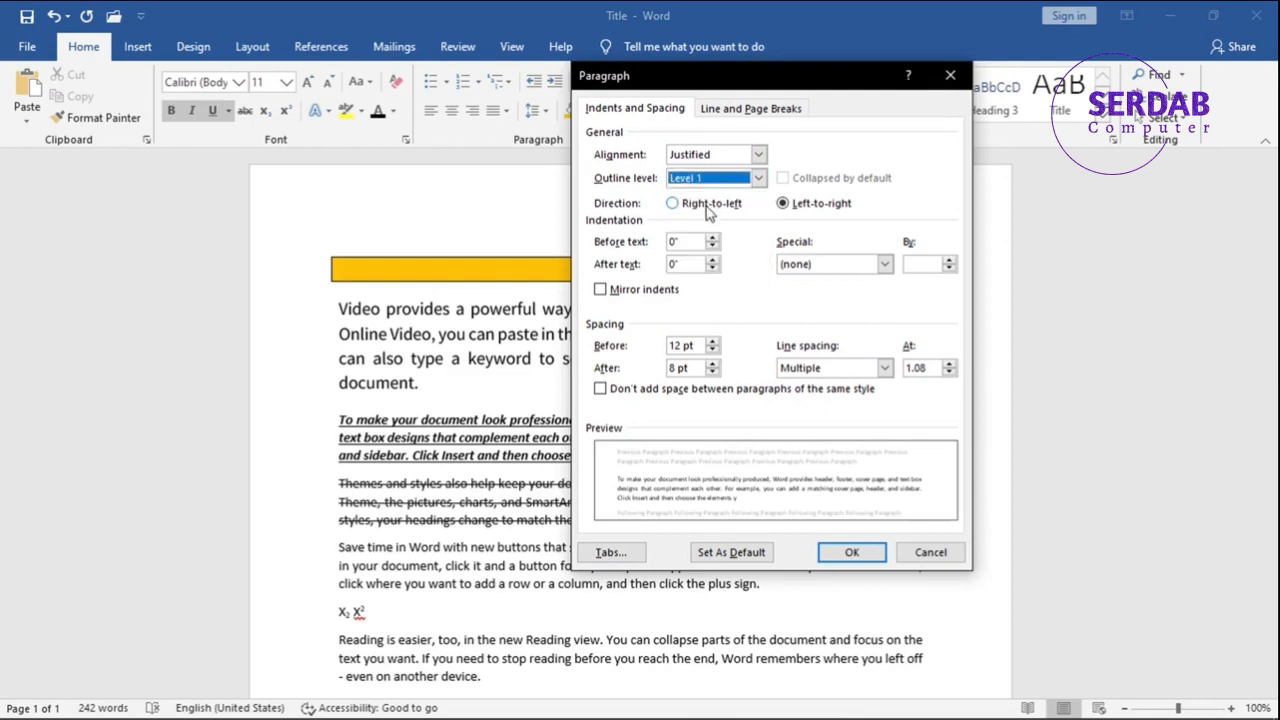
left_click(703, 180)
left_click(705, 224)
left_click(707, 180)
left_click(684, 191)
left_click(727, 180)
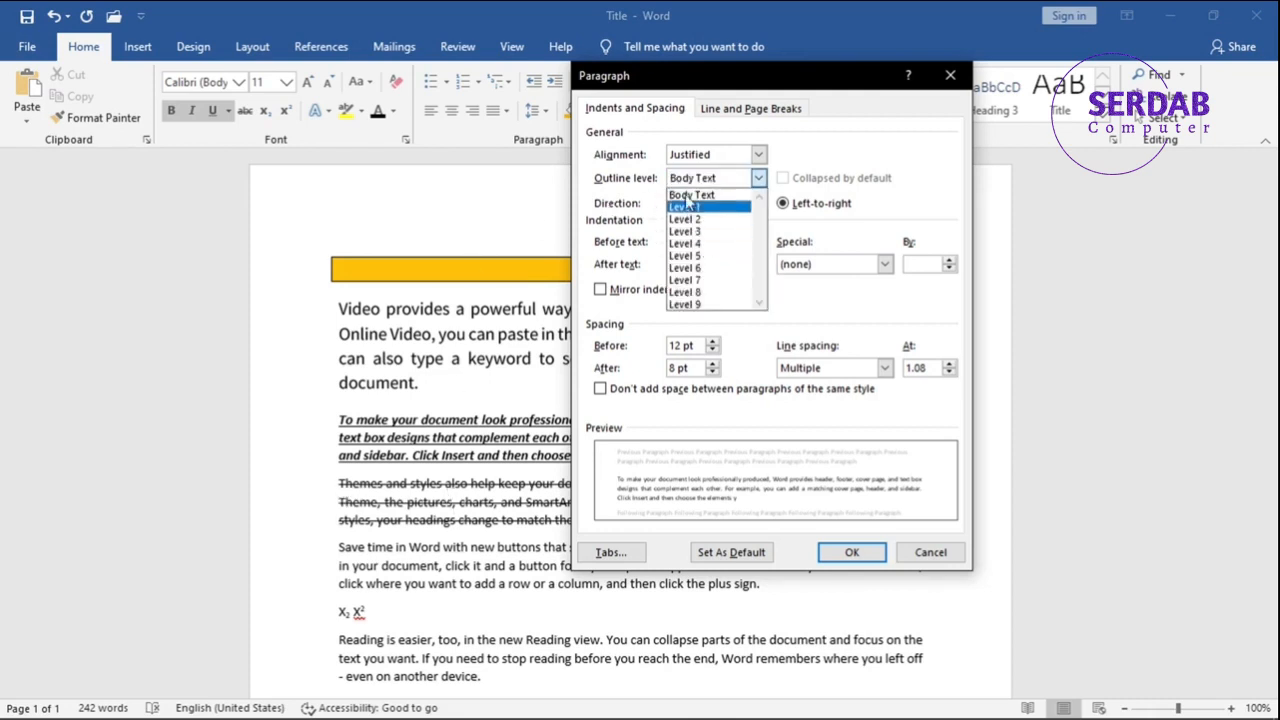
left_click(699, 194)
double_click(697, 186)
left_click(688, 177)
left_click(690, 240)
left_click(697, 181)
left_click(697, 192)
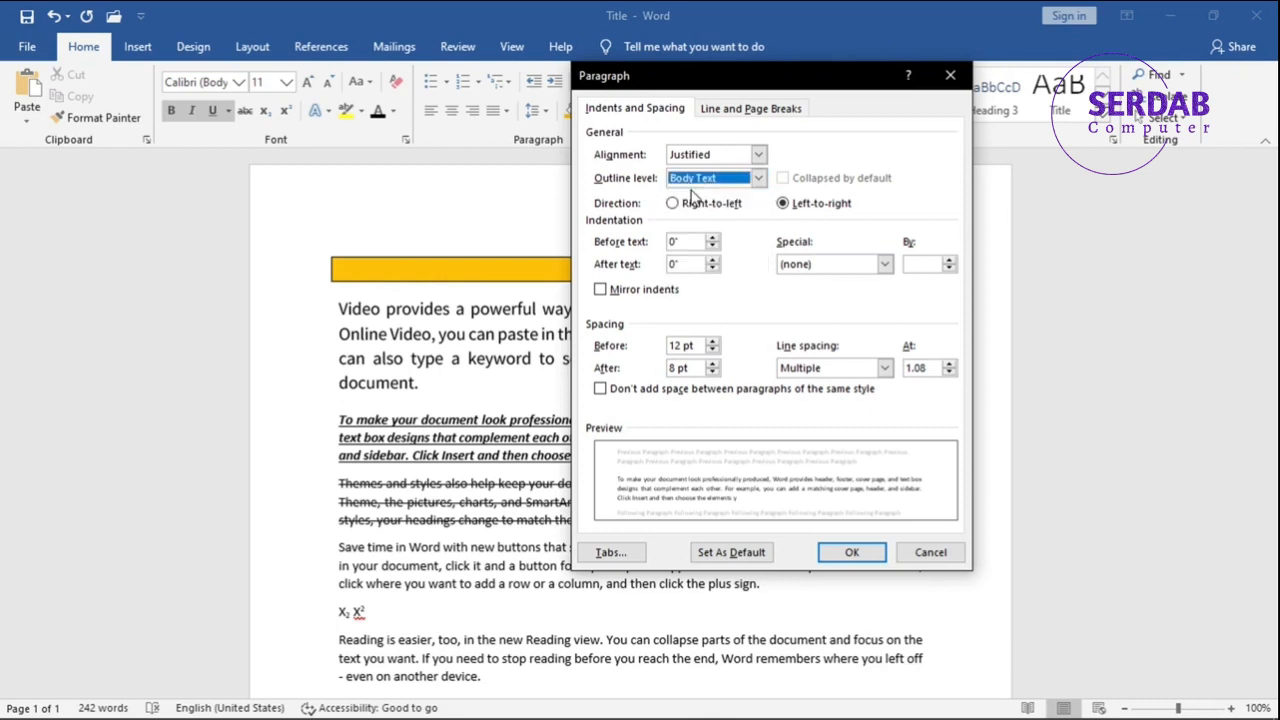
Switch the paragraph's direction between right-to-left and left-to-right, leaving it set to left-to-right.
left_click(697, 205)
left_click(788, 207)
left_click(703, 212)
left_click(798, 210)
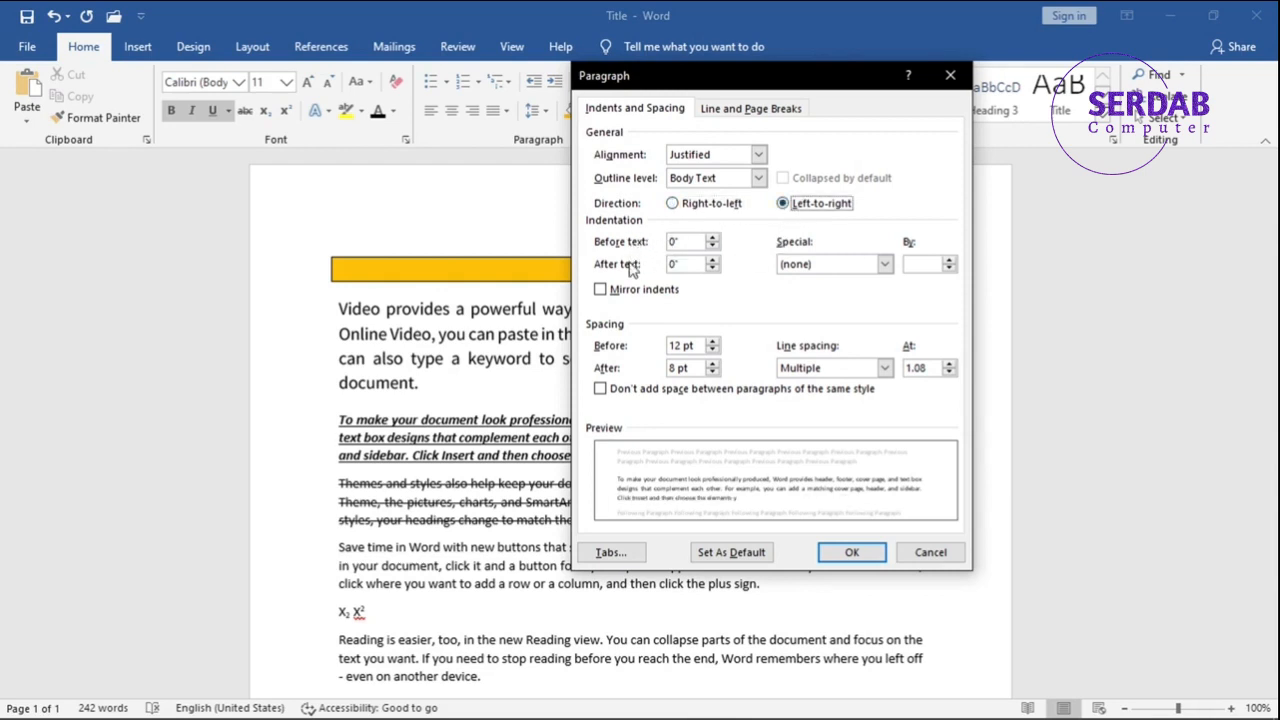
Review the special indentation choices, toggle mirror indents on and back off, and close the paragraph settings without applying changes.
left_click(801, 268)
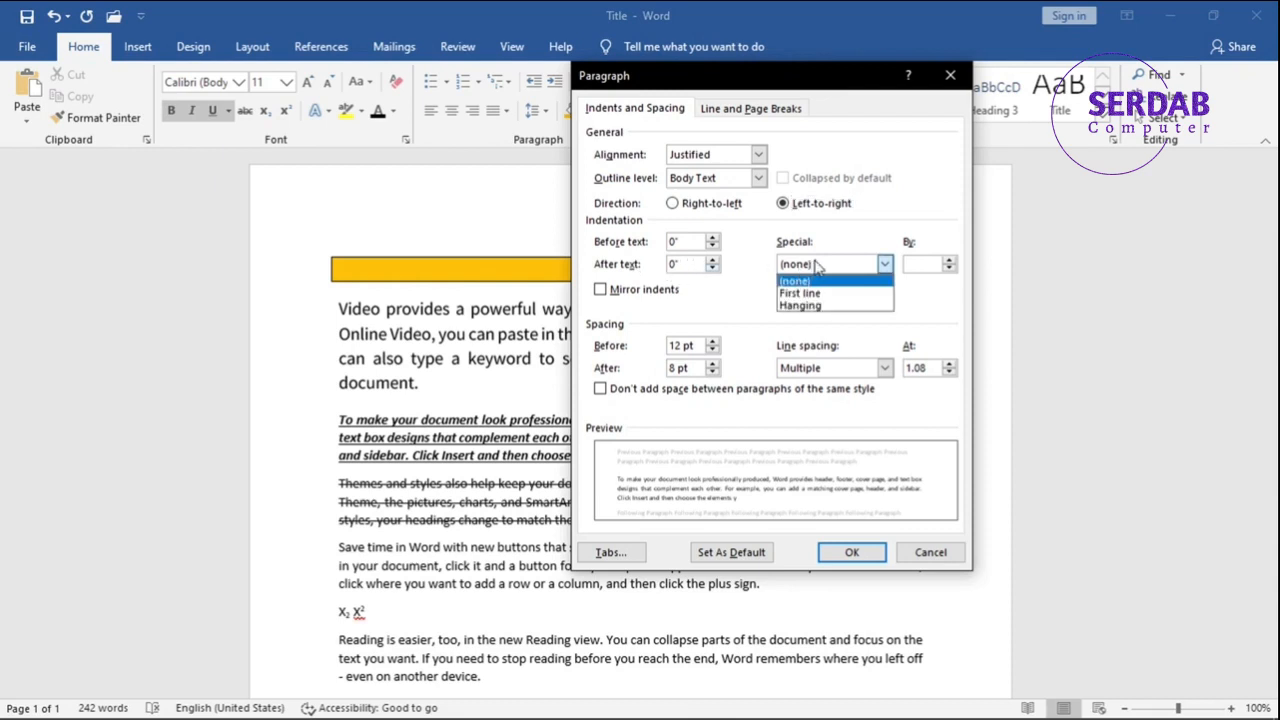
left_click(738, 308)
left_click(667, 298)
left_click(667, 298)
left_click(667, 298)
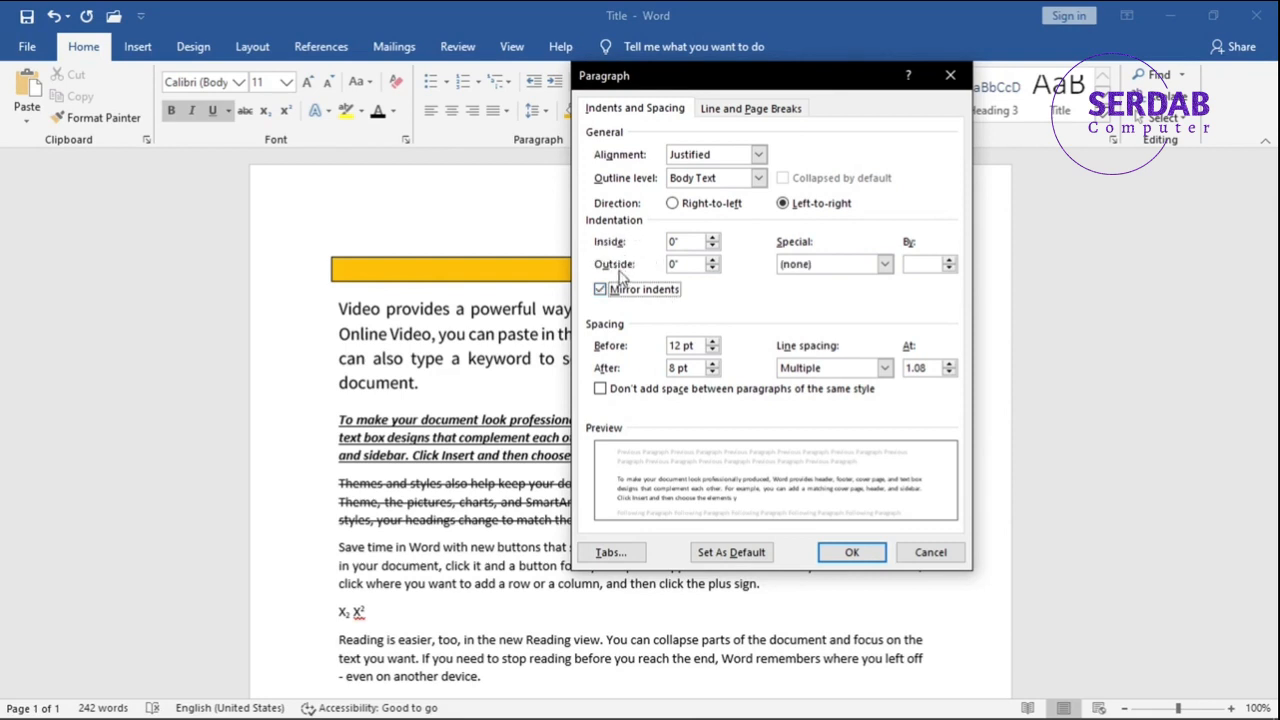
left_click(633, 291)
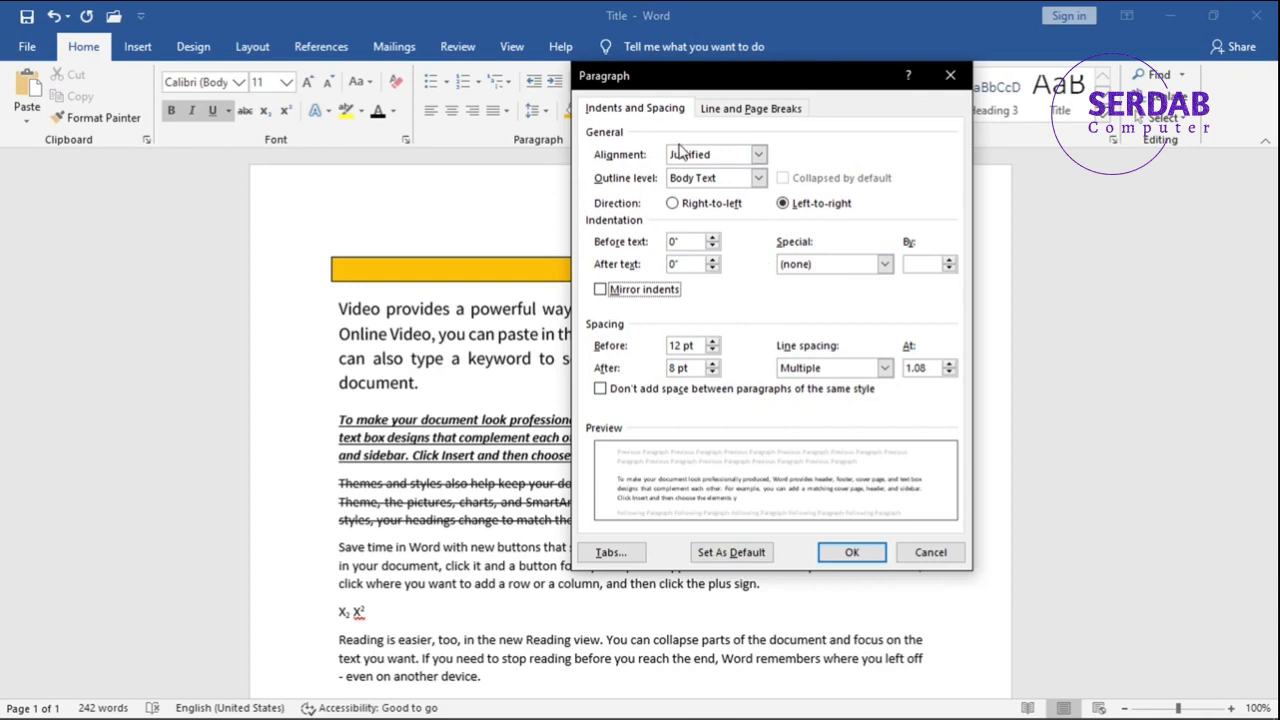
left_click(950, 75)
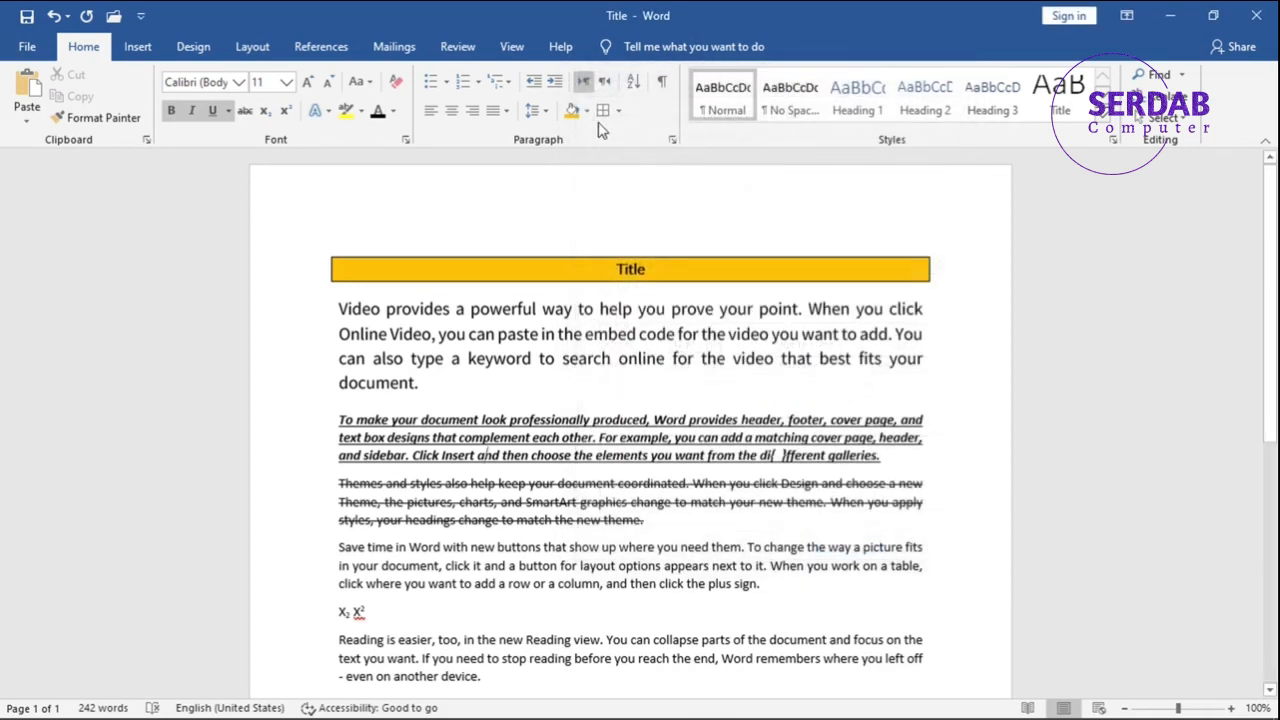